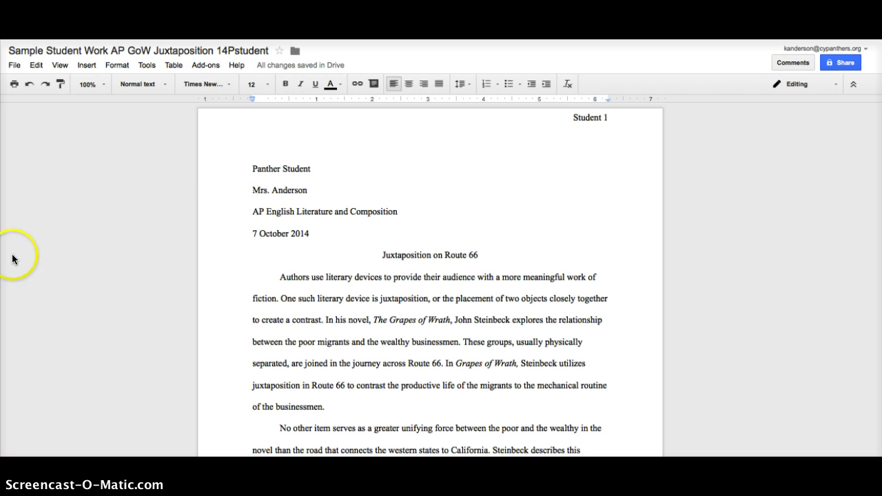
Rename the document to "AP GoW Juxtaposition 14Pstudent" by removing "Sample Student Work" from its title.
left_click(183, 52)
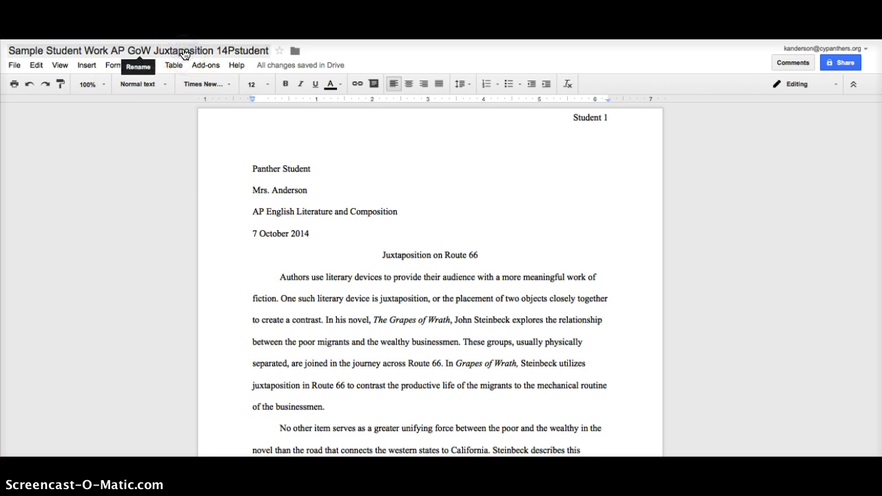
left_click(184, 53)
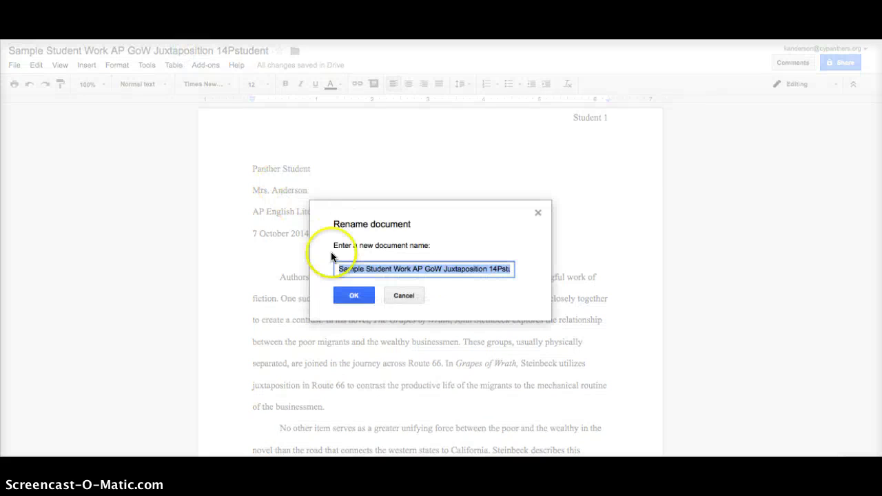
left_click(410, 268)
left_click_drag(369, 267, 335, 266)
key("BackSpace")
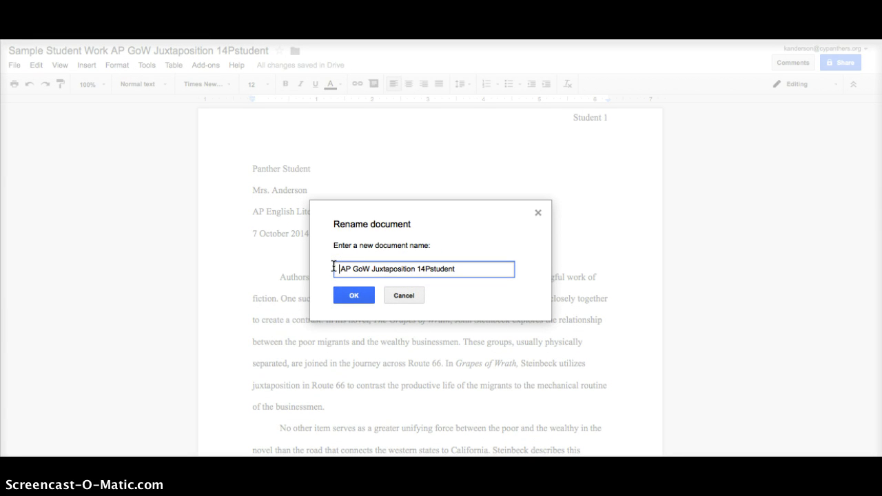
left_click_drag(431, 268, 455, 268)
type("Student")
double_click(436, 268)
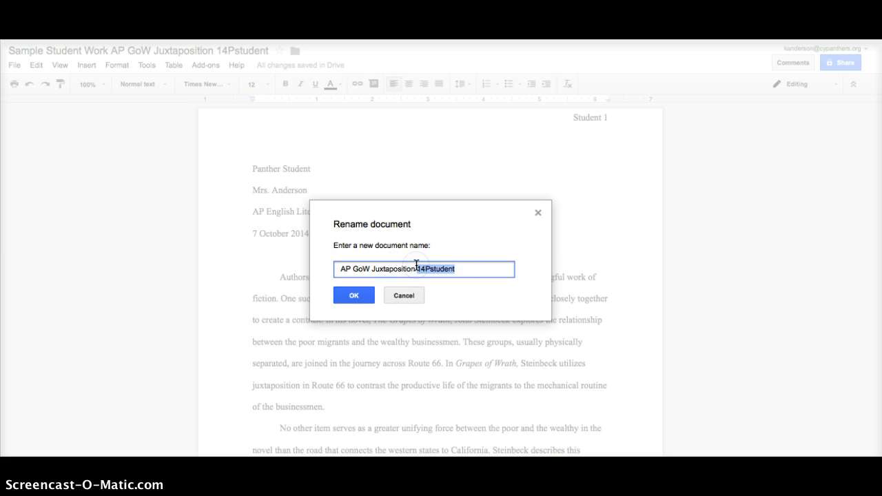
left_click(354, 296)
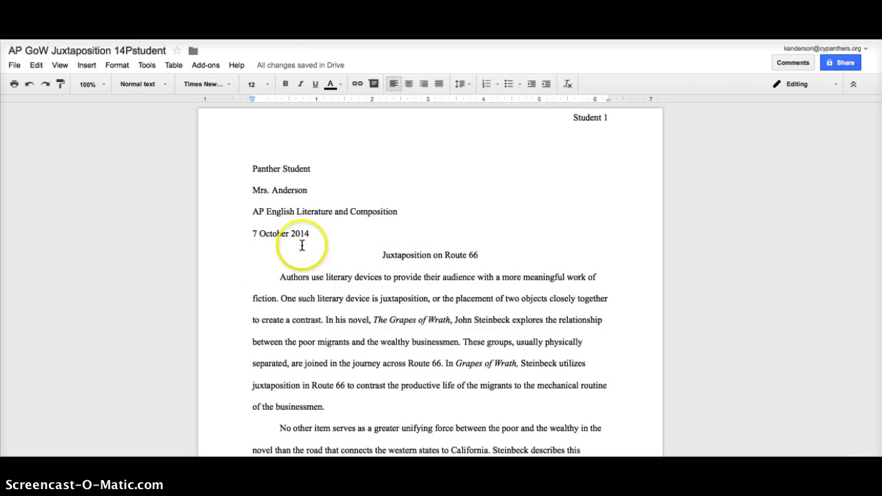
Highlight the four-line heading on the first page for review, and open the page header for editing.
left_click_drag(252, 169, 323, 233)
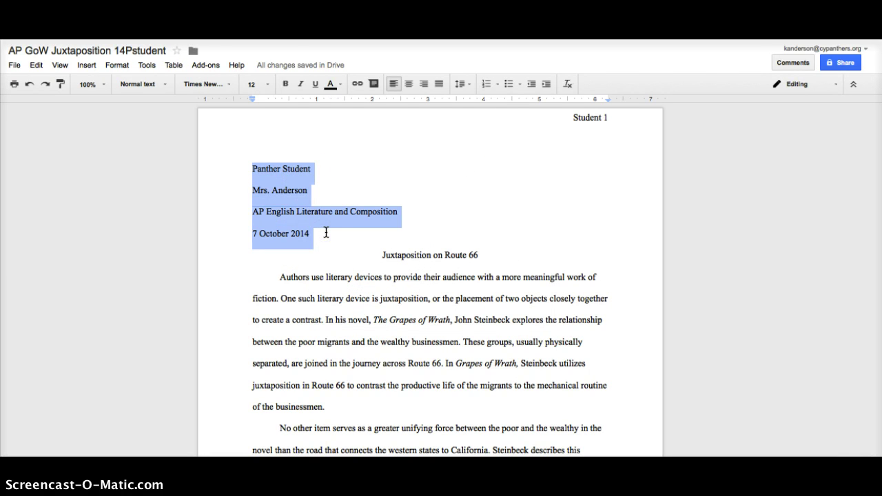
left_click(278, 168)
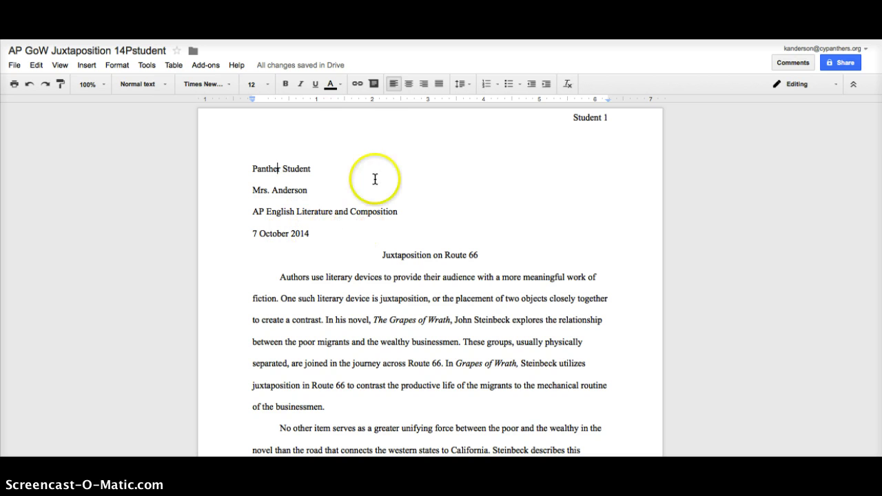
double_click(474, 125)
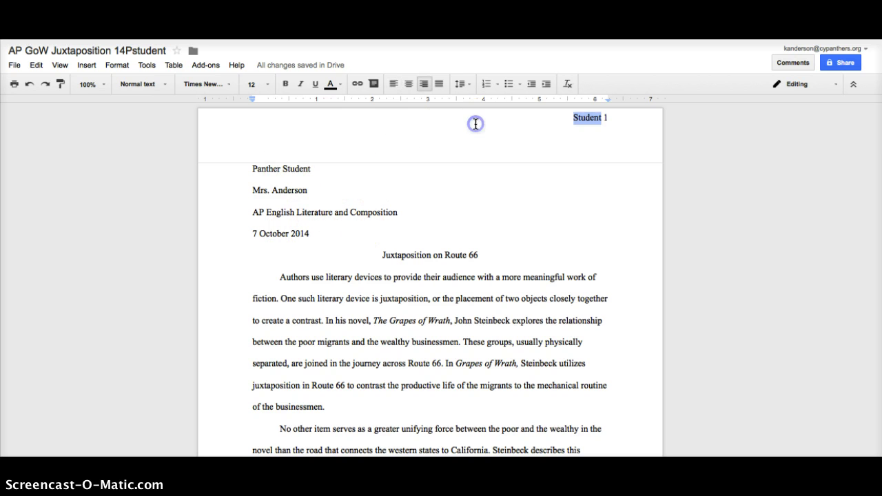
left_click(557, 130)
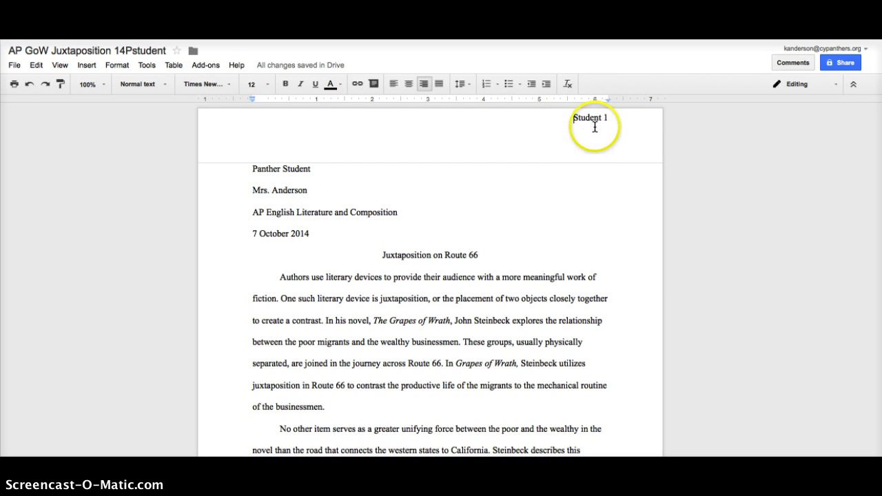
Look up the Header option among the insert commands and return to the page header without inserting anything.
left_click(84, 65)
left_click(68, 69)
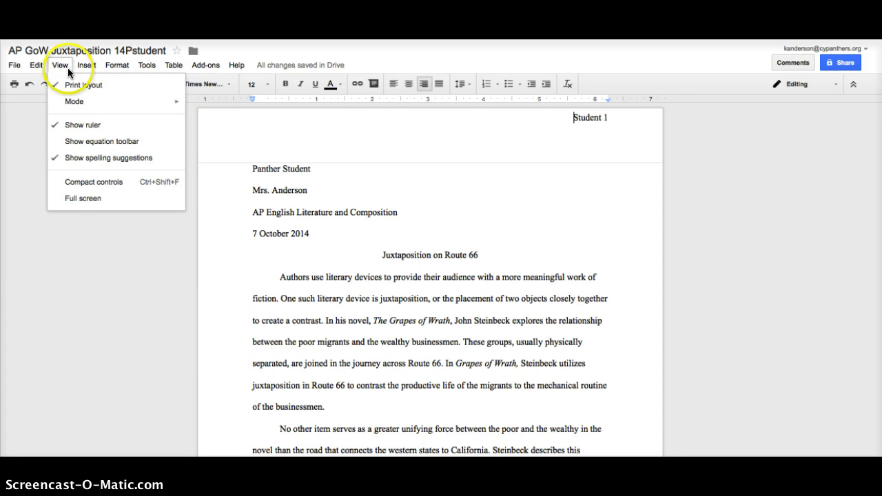
left_click(83, 69)
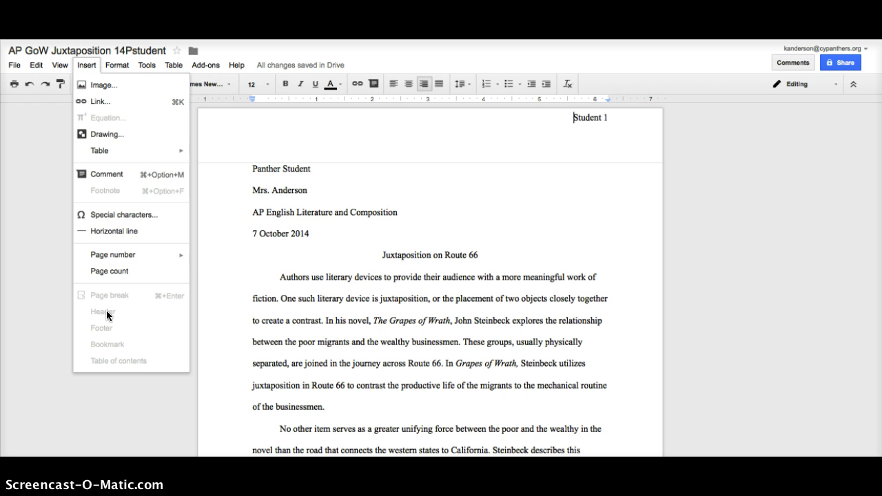
left_click(558, 114)
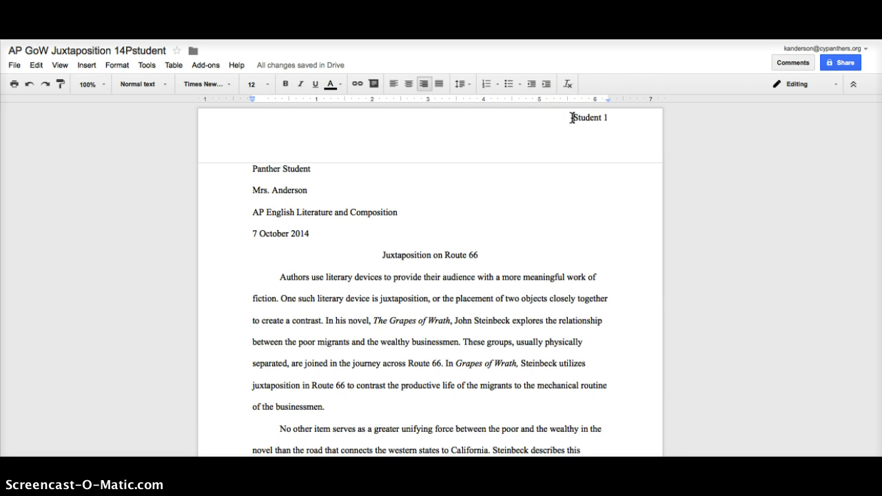
left_click(558, 149)
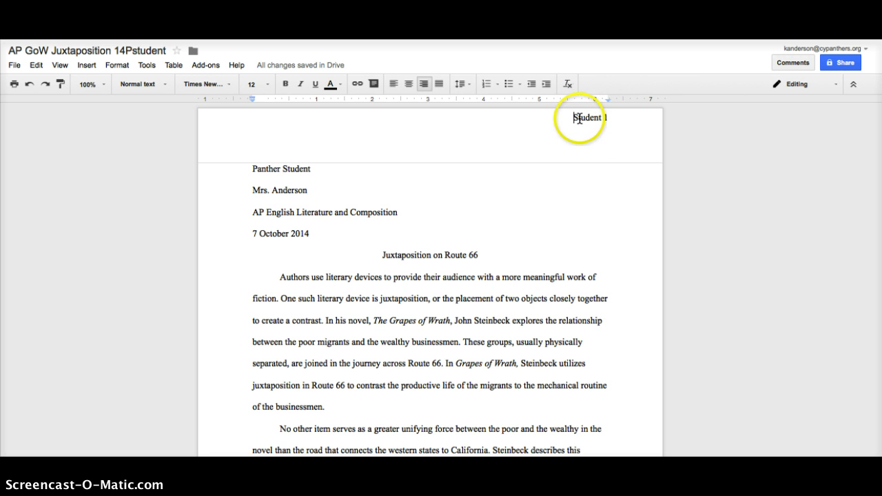
Highlight the last name in the page header and check the page number placement options, leaving the header as it is.
left_click_drag(574, 118, 601, 119)
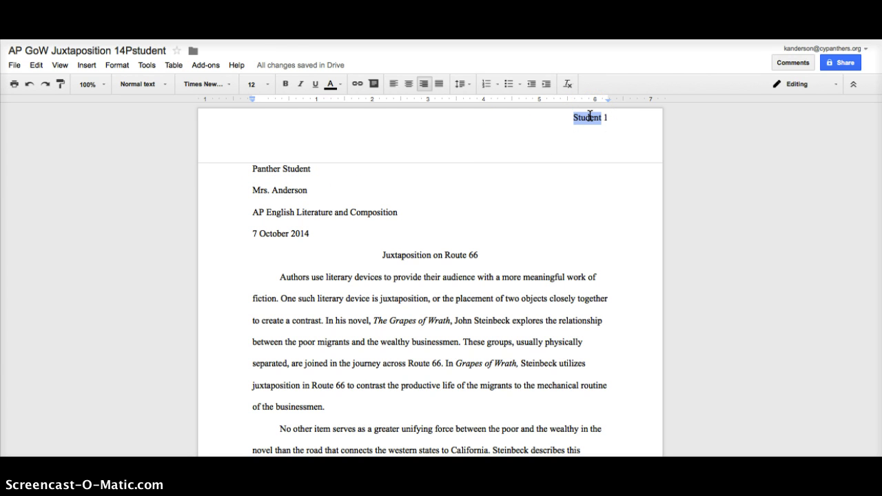
left_click(594, 118)
left_click(603, 117)
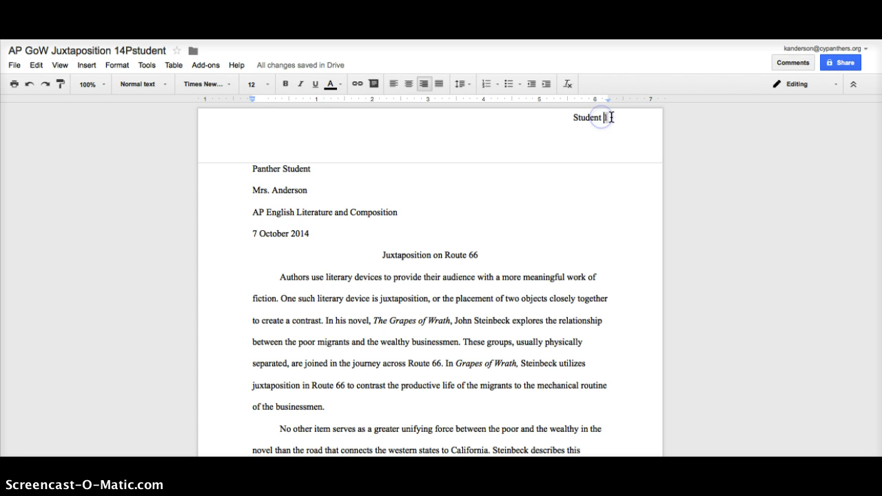
left_click(86, 65)
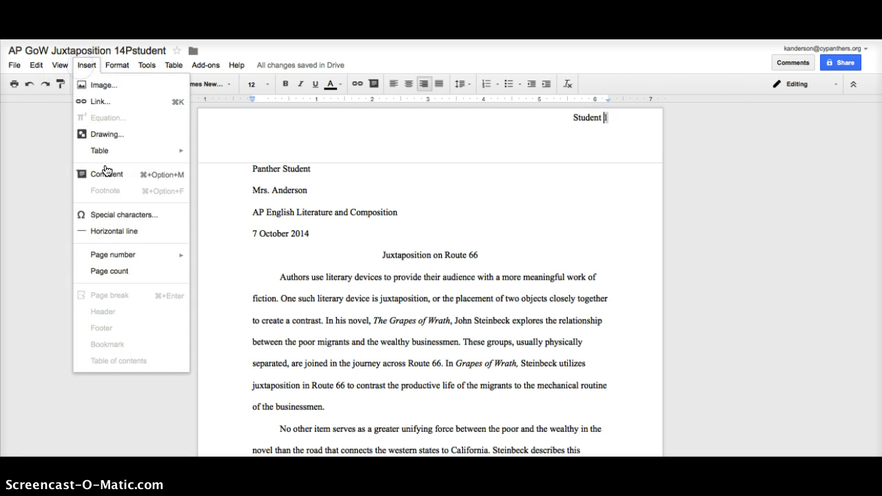
left_click(114, 255)
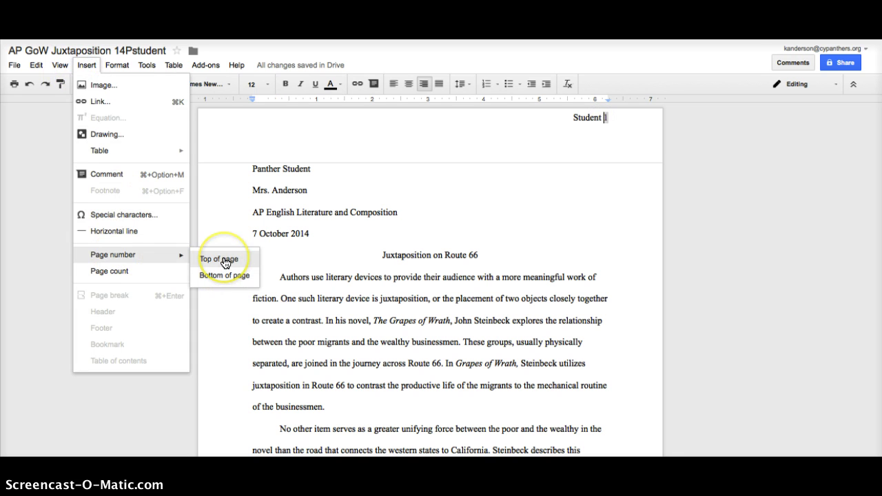
left_click(416, 170)
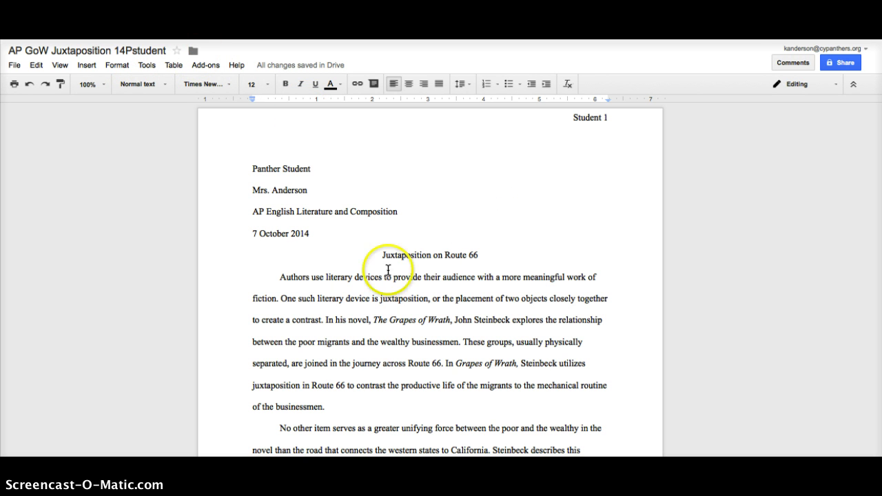
Highlight the centered essay title "Juxtaposition on Route 66" for review and move on to the introductory paragraph.
scroll(378, 269, "down", 1)
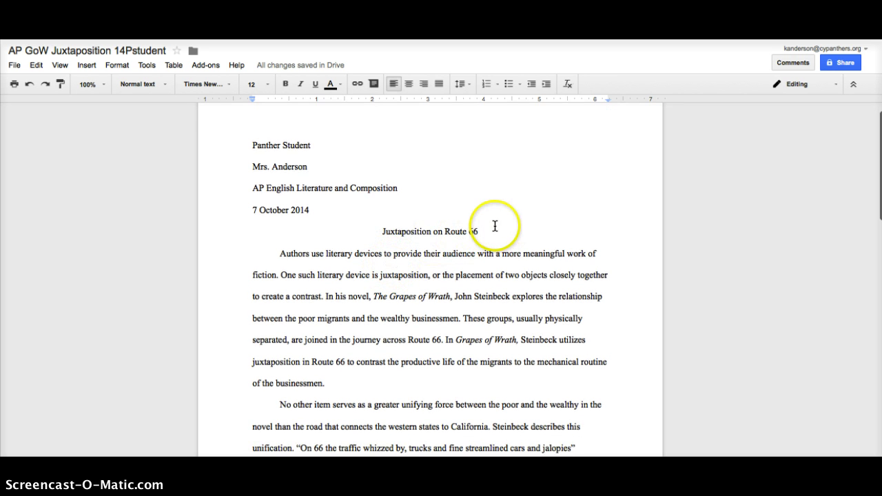
left_click_drag(479, 232, 379, 232)
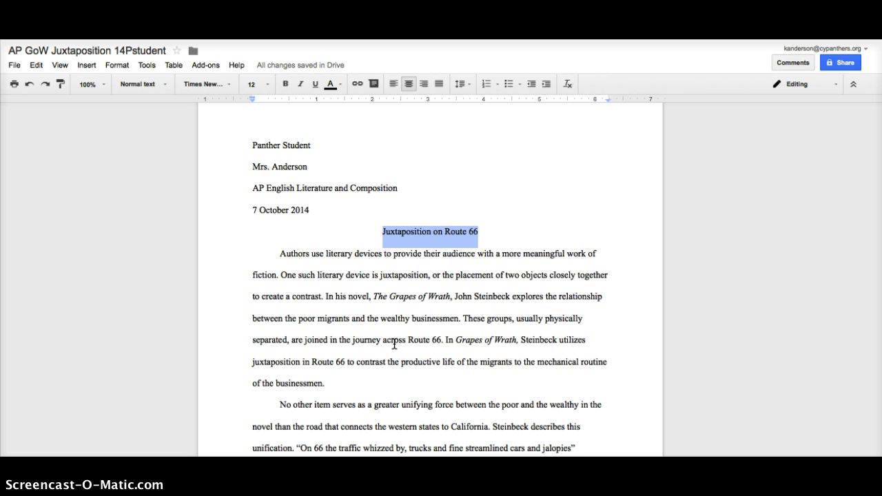
scroll(394, 343, "down", 1)
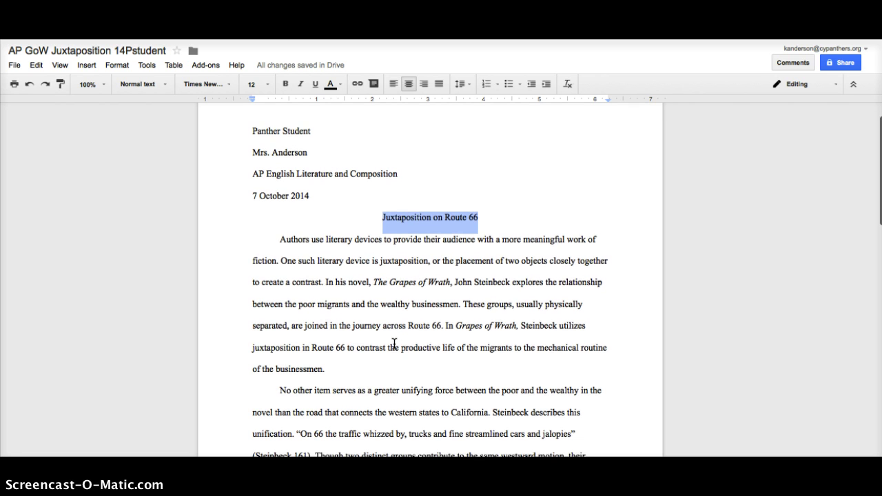
scroll(394, 343, "down", 3)
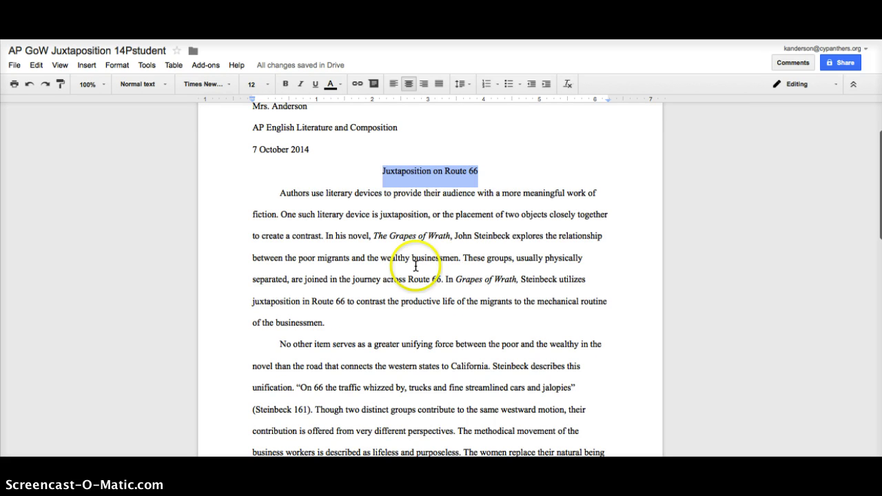
left_click(332, 215)
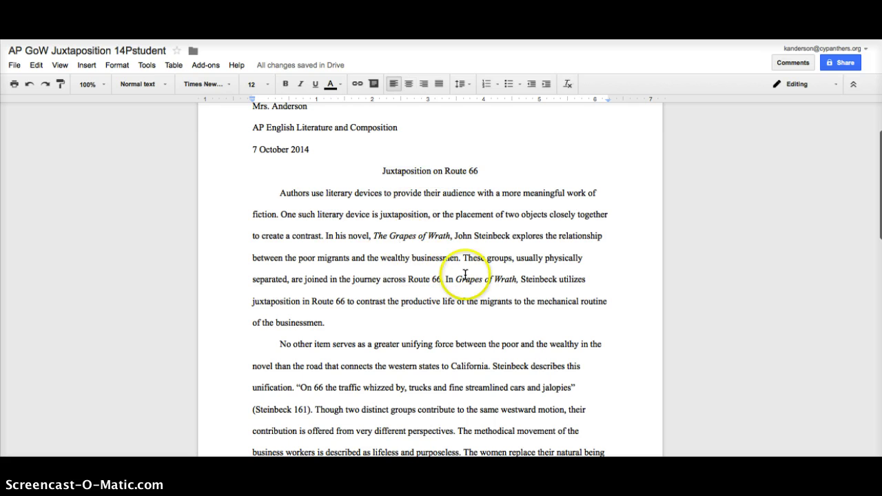
Highlight the thesis sentence starting "In Grapes of Wrath" at the end of the introduction to review it.
left_click_drag(444, 279, 532, 325)
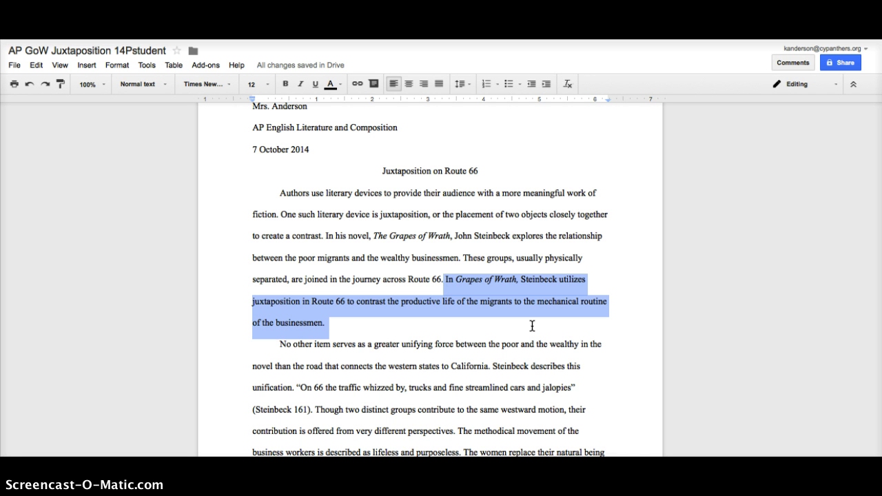
left_click(496, 324)
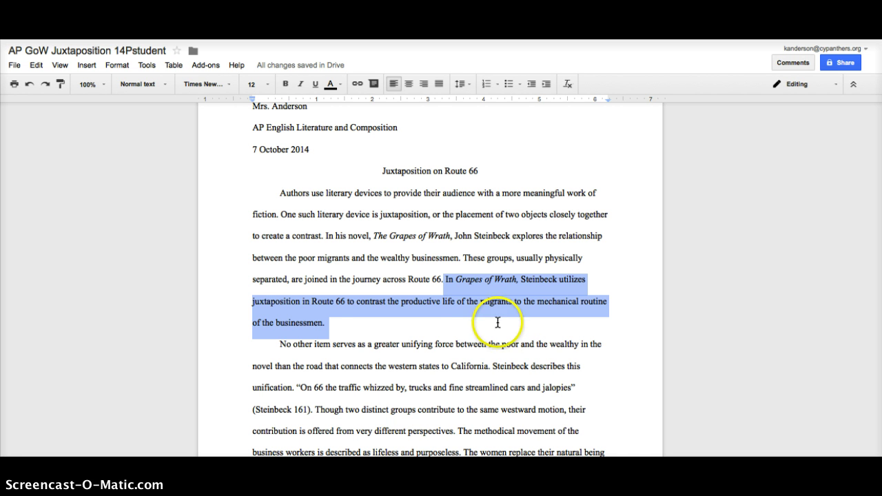
left_click(465, 260)
left_click_drag(445, 273, 604, 320)
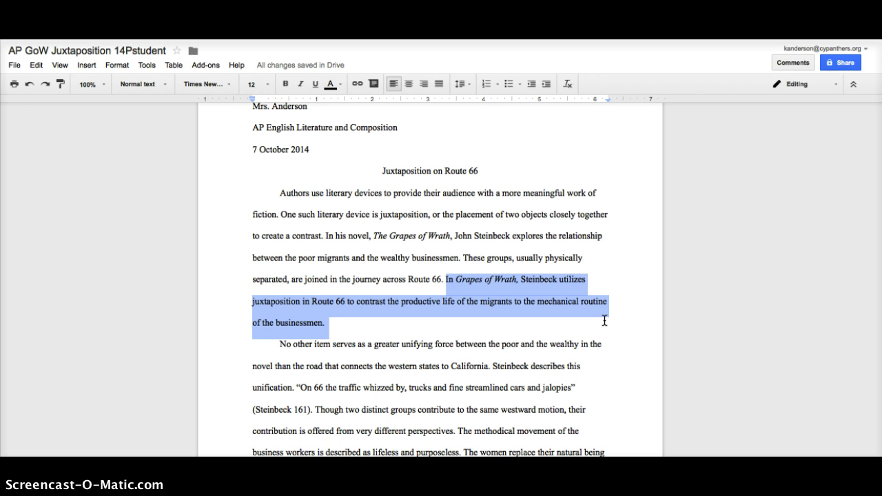
scroll(604, 320, "down", 1)
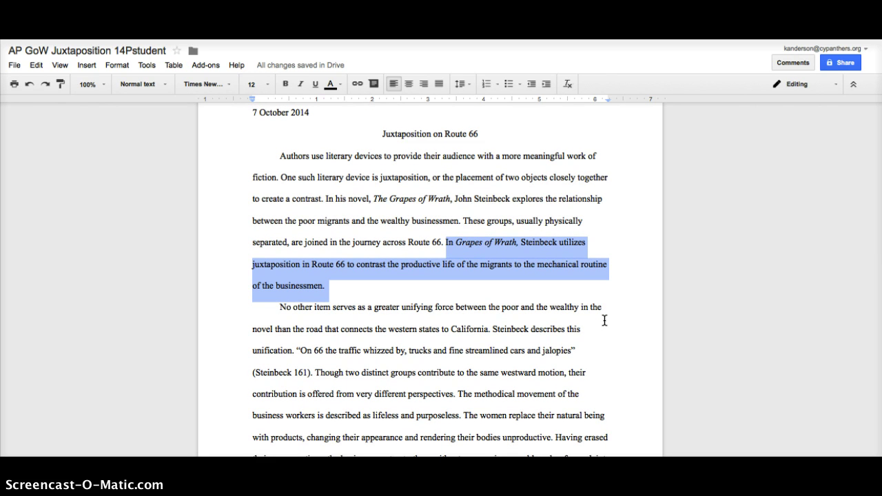
left_click(604, 320)
Highlight the quotation "On 66 the traffic whizzed by, trucks and fine streamlined cars and jalopies" in the second paragraph to examine how it is introduced.
scroll(604, 321, "down", 3)
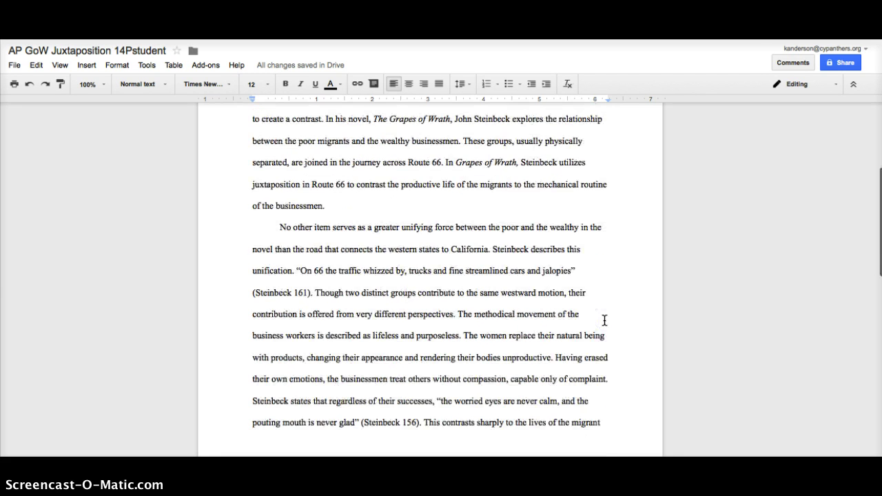
left_click(486, 286)
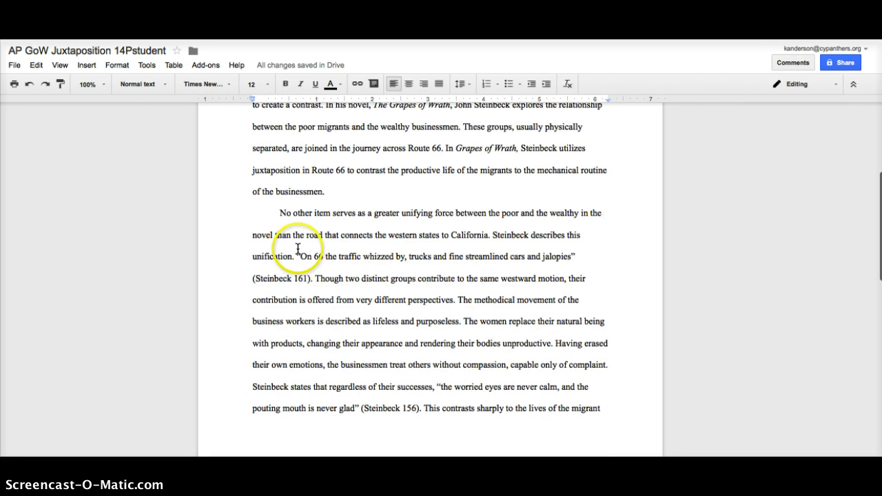
left_click_drag(296, 253, 582, 255)
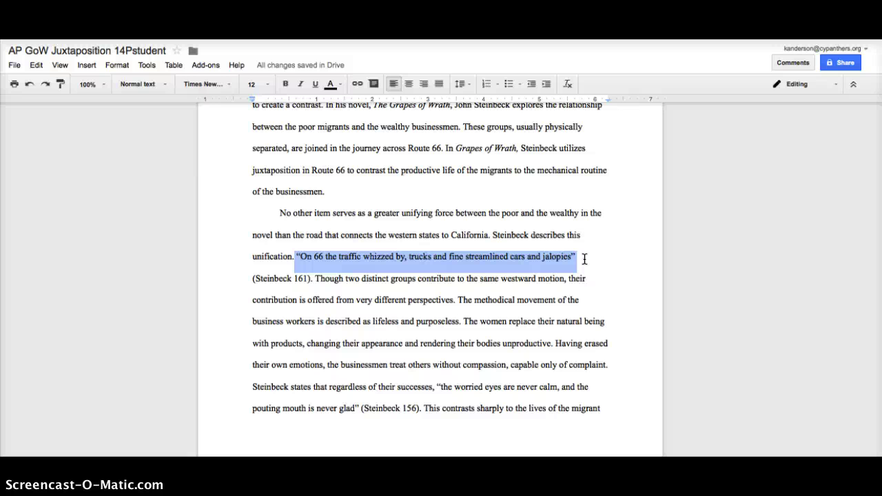
left_click(584, 260)
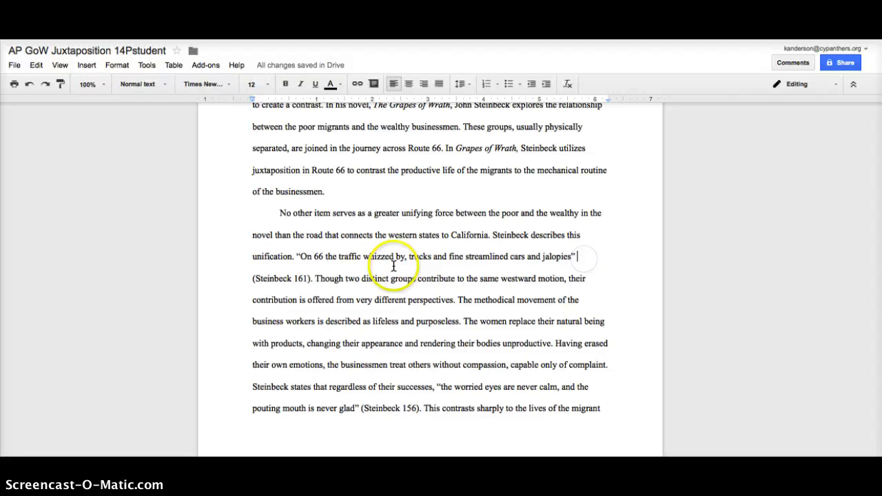
left_click_drag(296, 256, 594, 260)
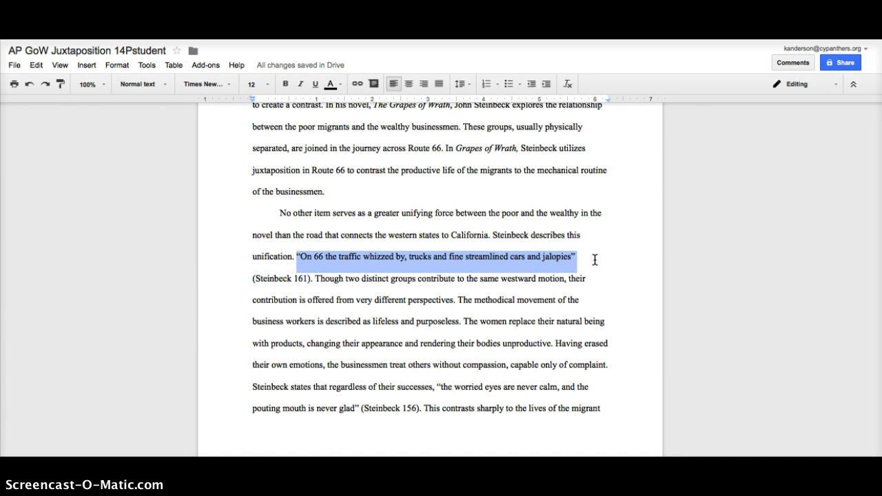
left_click(509, 256)
Replace the period after "unification" with the lead-in "when he writes," before the quotation about traffic on 66.
left_click(297, 259)
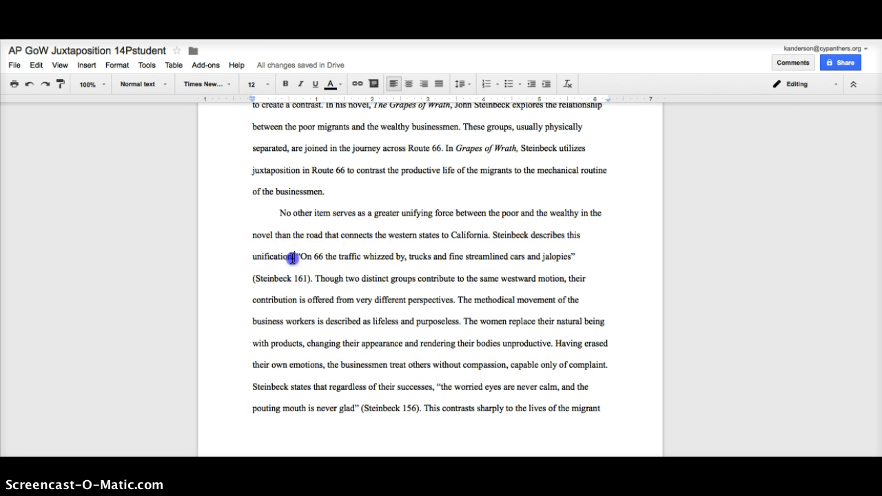
key("BackSpace")
key("BackSpace")
type("wjen")
key("BackSpace")
key("BackSpace")
key("BackSpace")
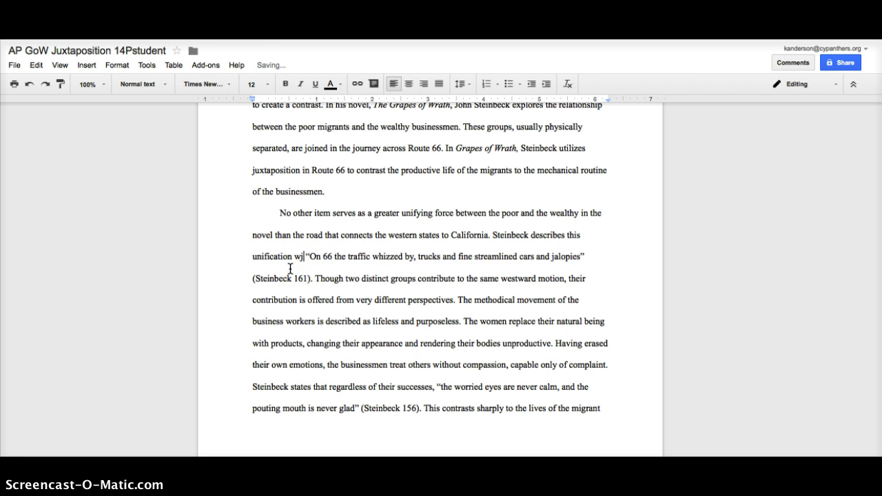
type("hen")
type(" he ")
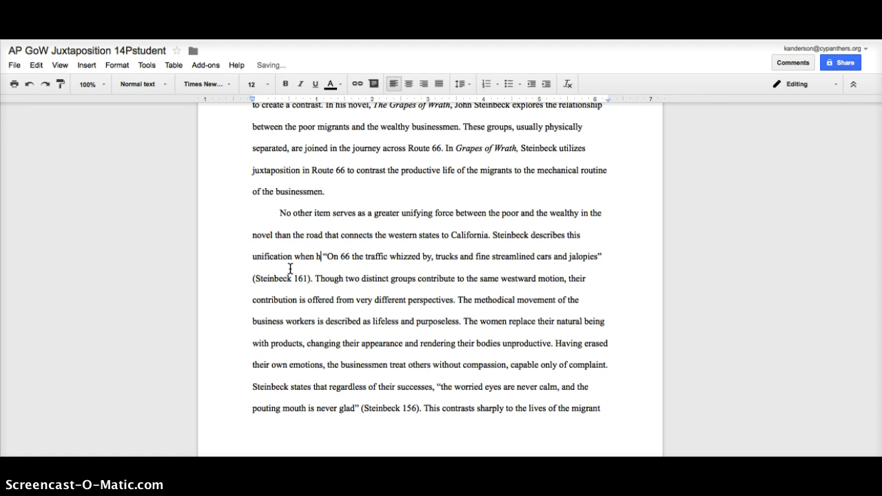
type("writes,")
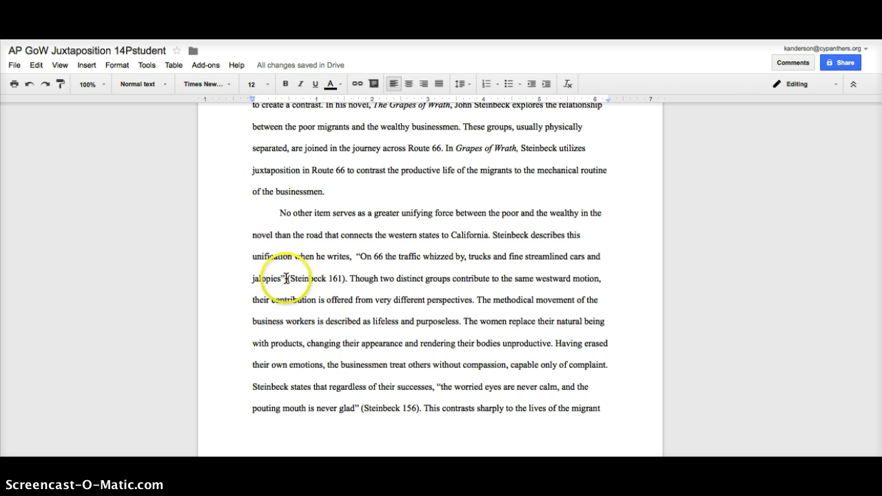
Highlight the parenthetical citation "(Steinbeck 161)" after the first quotation to review its format and punctuation.
left_click_drag(287, 278, 344, 282)
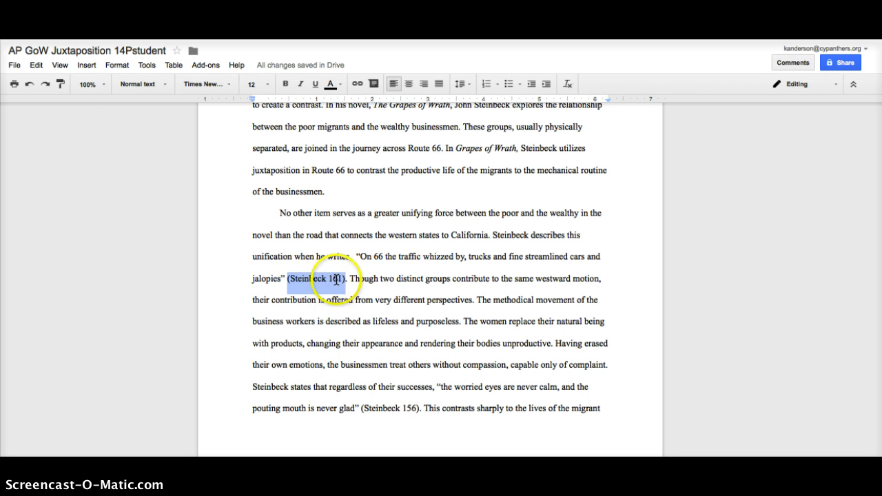
left_click(394, 345)
scroll(394, 344, "down", 1)
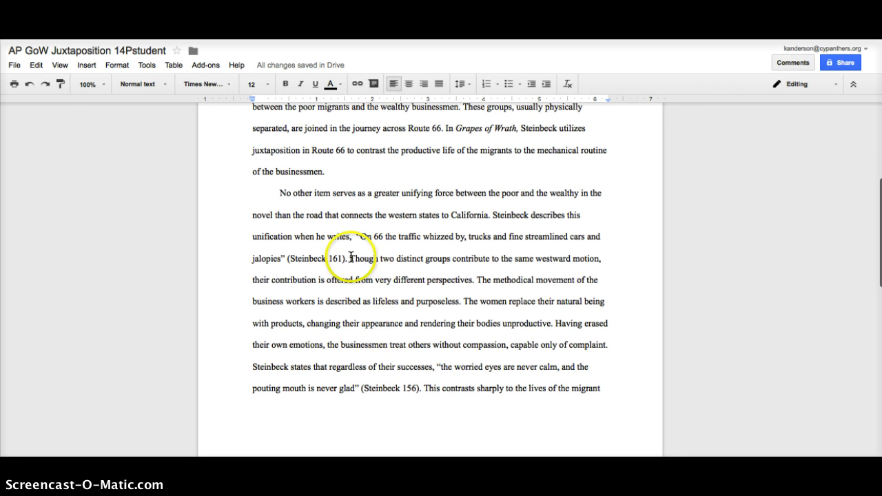
Highlight the analysis following the first citation and the quotation beginning "the worried eyes are never calm" to review them.
left_click_drag(351, 258, 505, 365)
scroll(504, 363, "down", 2)
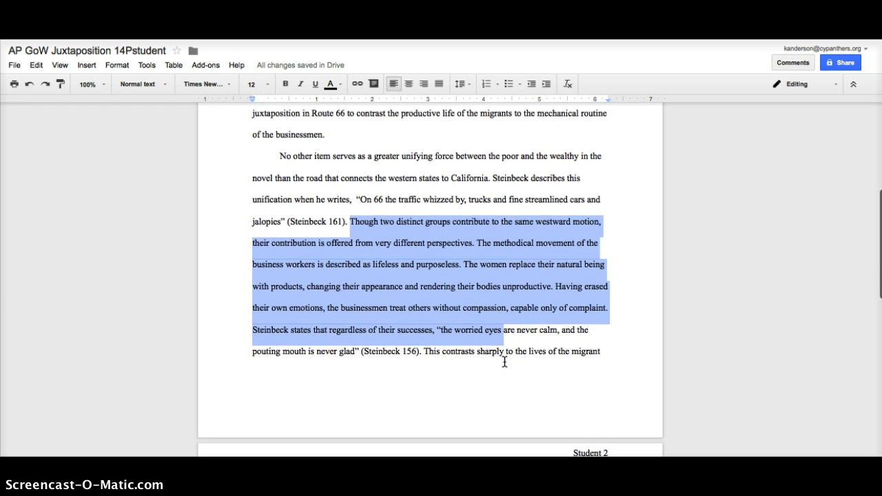
left_click(504, 362)
left_click_drag(436, 330, 360, 363)
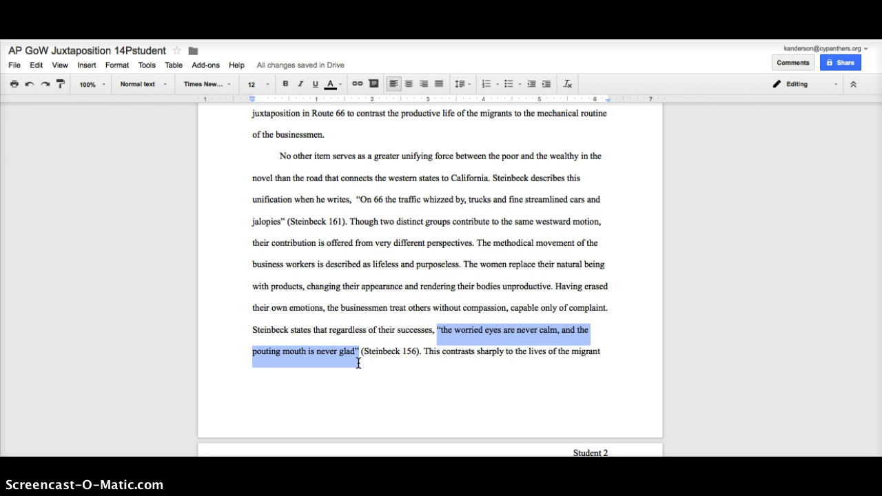
left_click(330, 333)
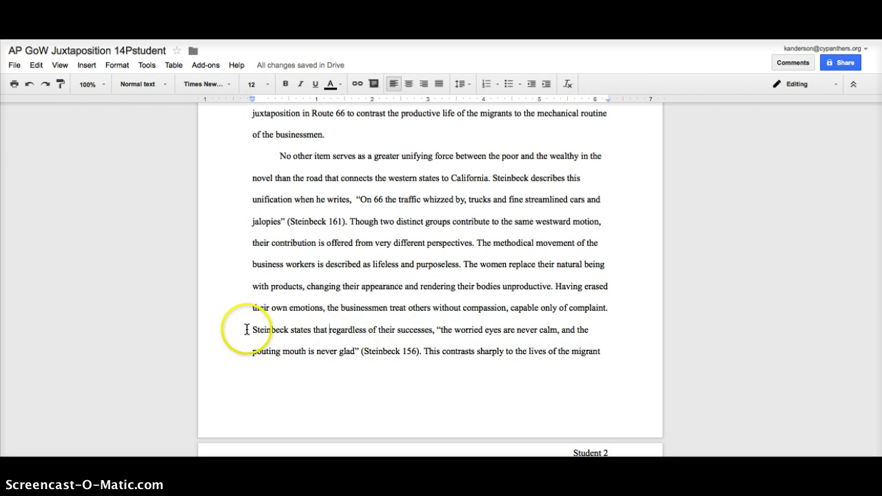
Highlight the passage from "This contrasts sharply" through "a new future" to review the analysis following the second quotation.
left_click_drag(247, 330, 575, 378)
left_click(423, 351)
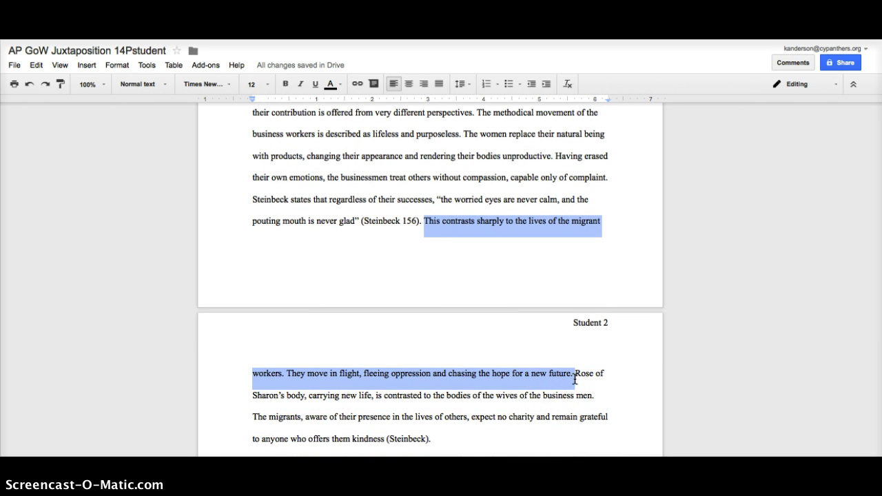
scroll(583, 396, "down", 2)
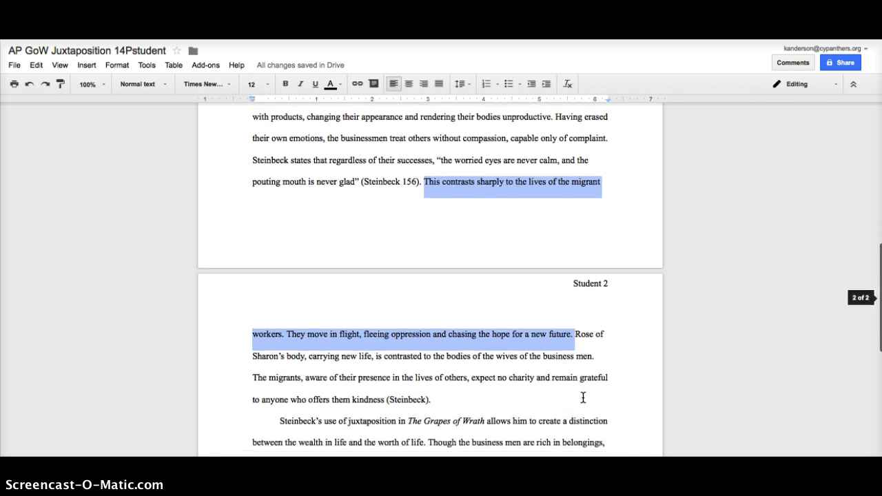
left_click(583, 398)
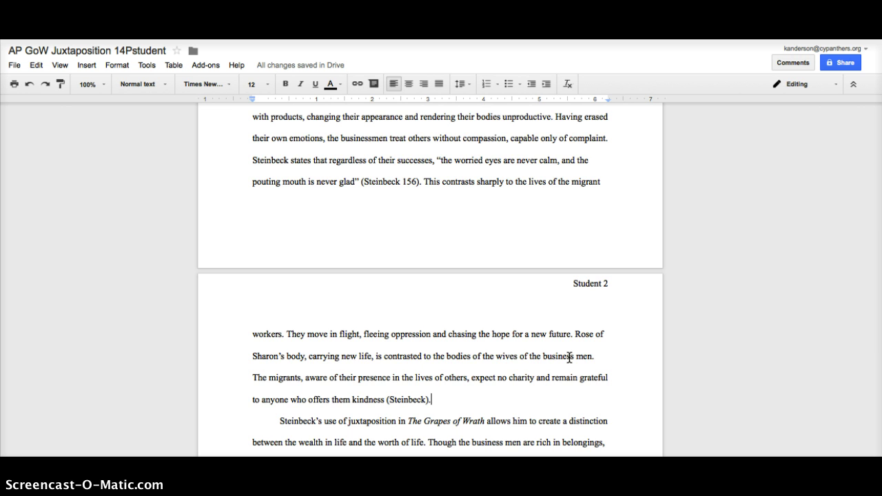
Highlight the author's name in the "(Steinbeck)" citation ending the body paragraph on page 2 to review the page-less citation.
scroll(569, 357, "down", 3)
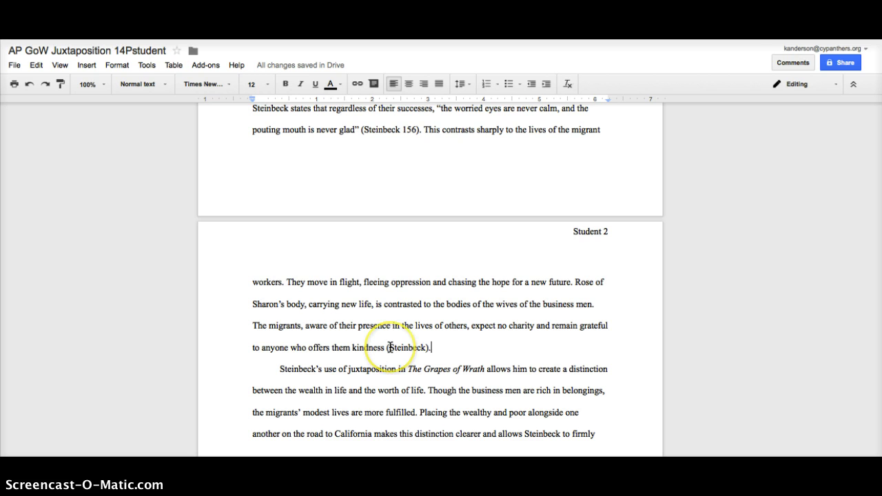
left_click_drag(390, 347, 424, 347)
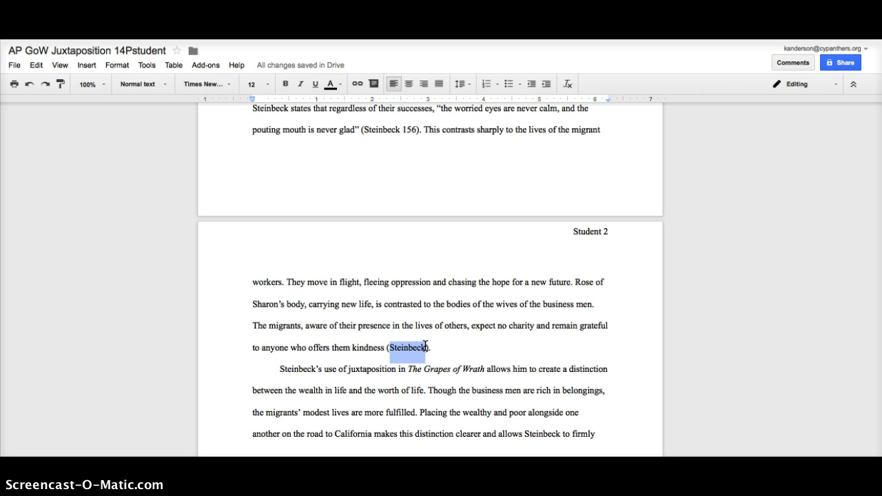
left_click(432, 308)
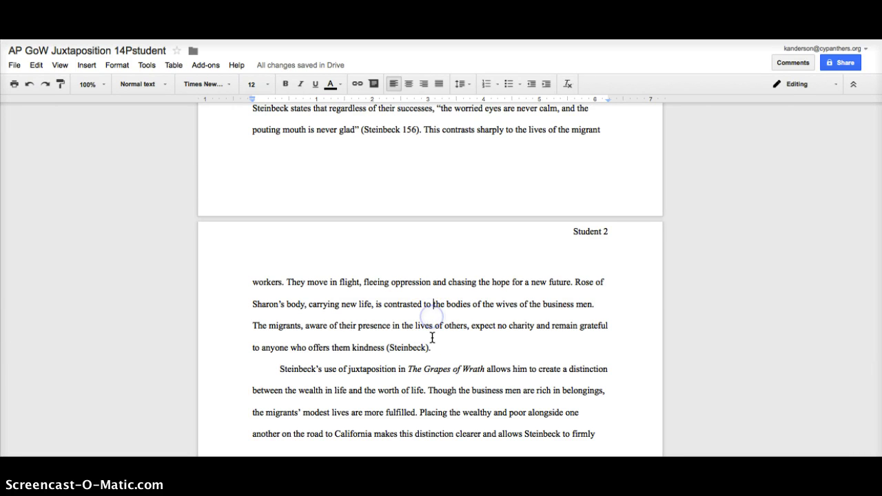
scroll(432, 337, "down", 1)
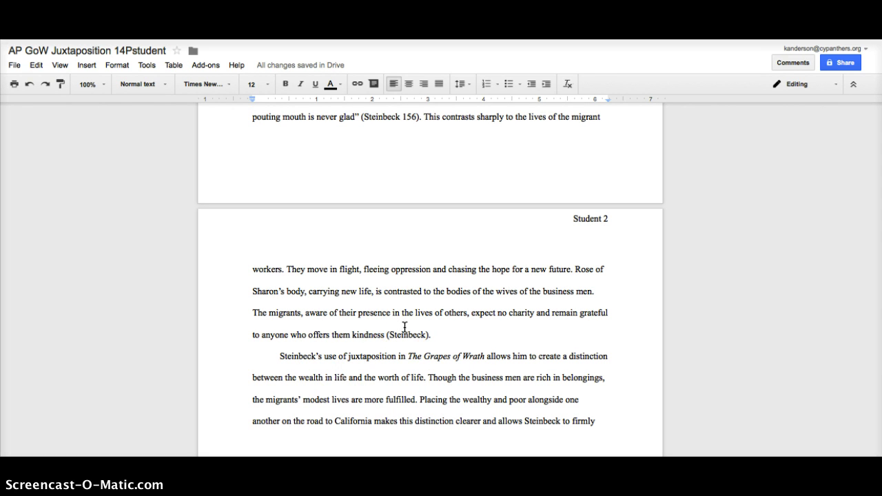
left_click_drag(389, 335, 425, 336)
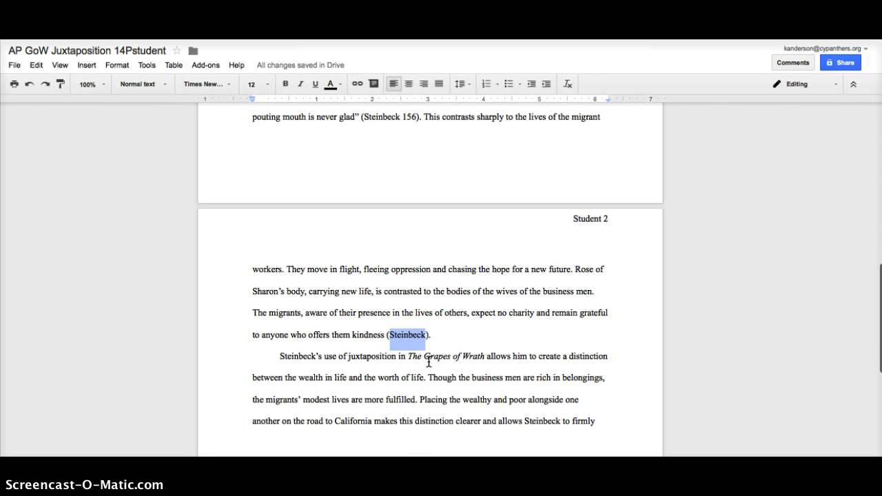
left_click(434, 336)
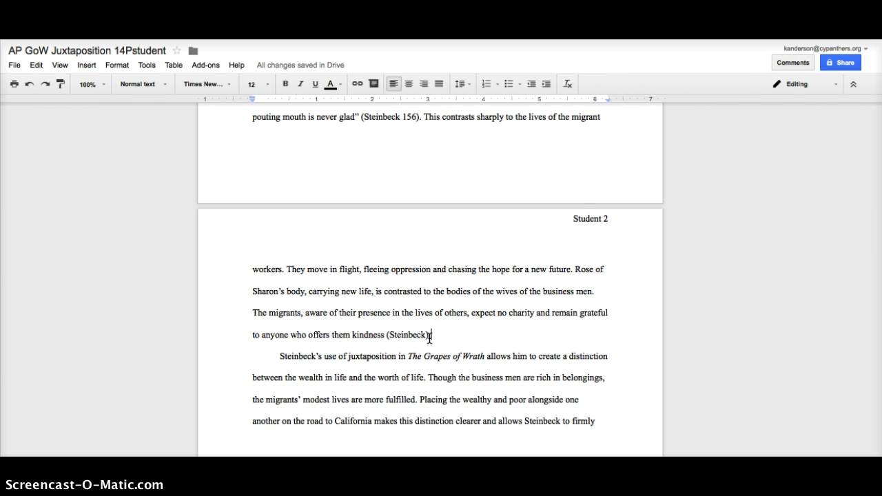
Try a question mark after "kindness" and delete the period following the "(Steinbeck)" citation.
scroll(428, 339, "down", 1)
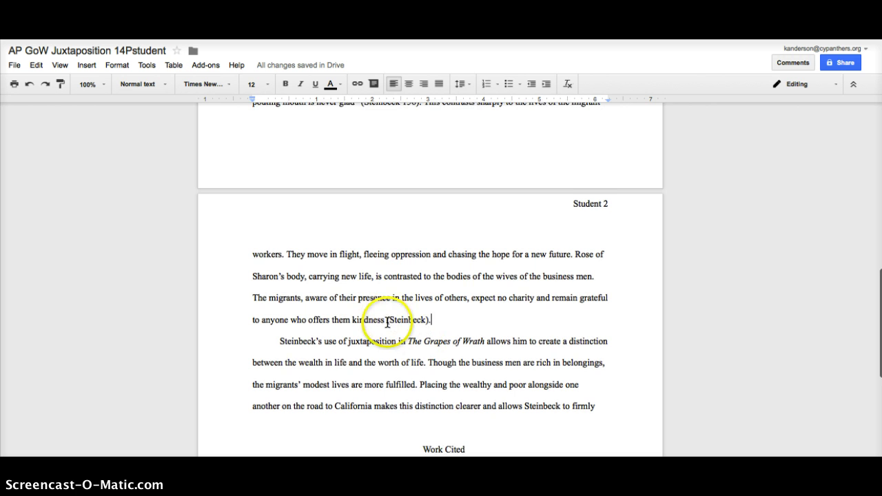
scroll(394, 362, "down", 1)
left_click(384, 297)
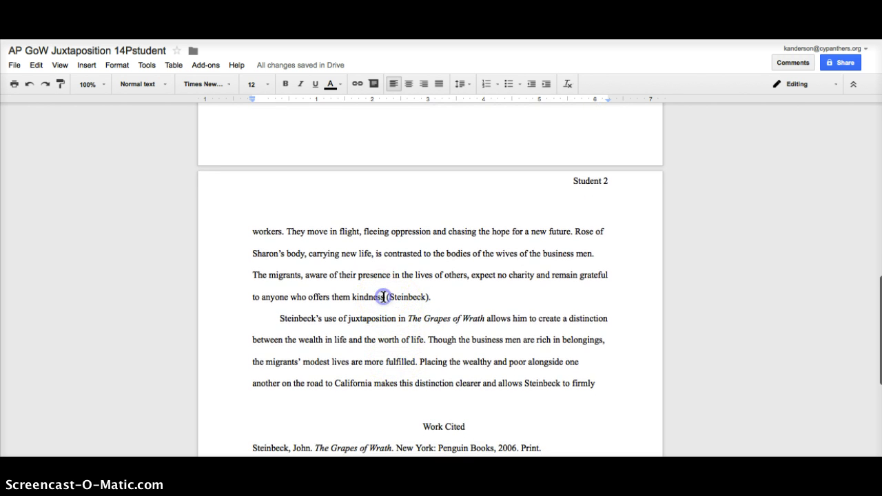
type("?")
left_click(434, 297)
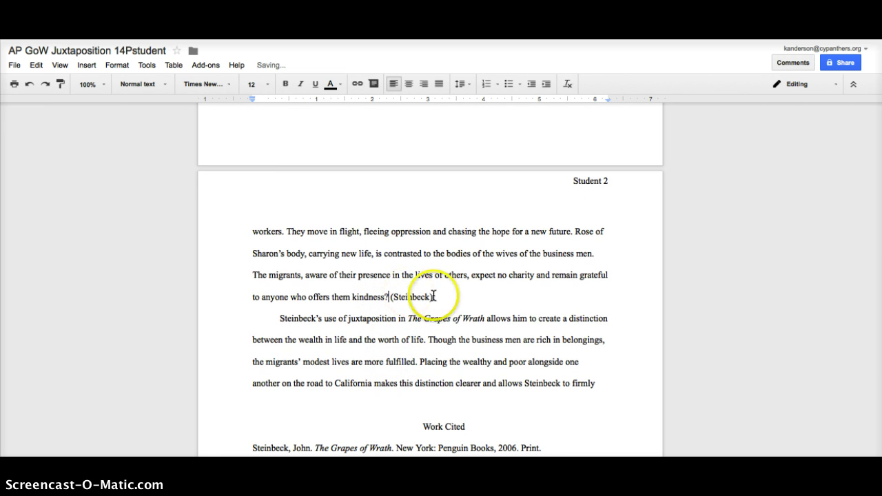
key("BackSpace")
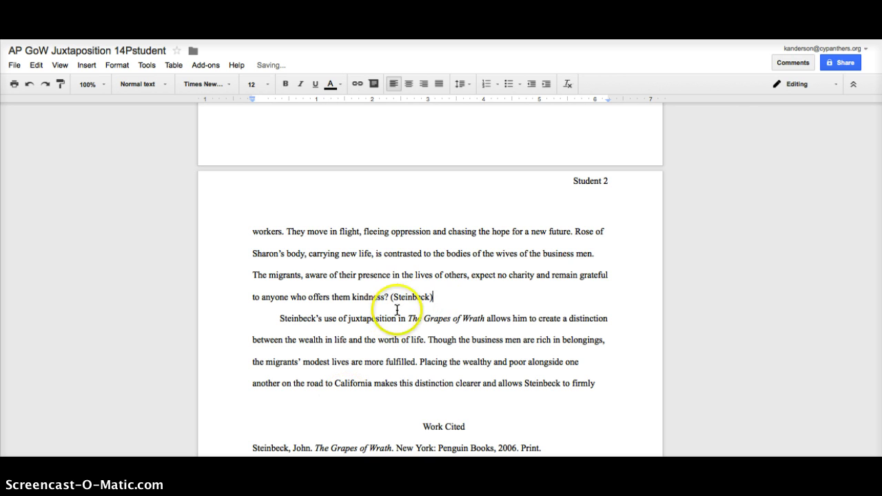
Remove the question mark after "kindness" and put the period back after the "(Steinbeck)" citation.
left_click(387, 296)
key("BackSpace")
left_click(433, 297)
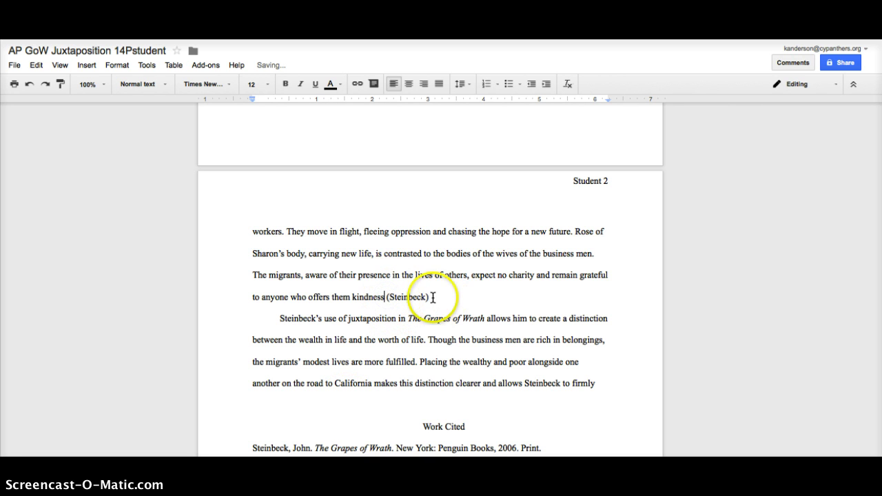
type(".")
Align the Work Cited heading left and remove the blank space between it and the concluding paragraph.
scroll(433, 297, "down", 3)
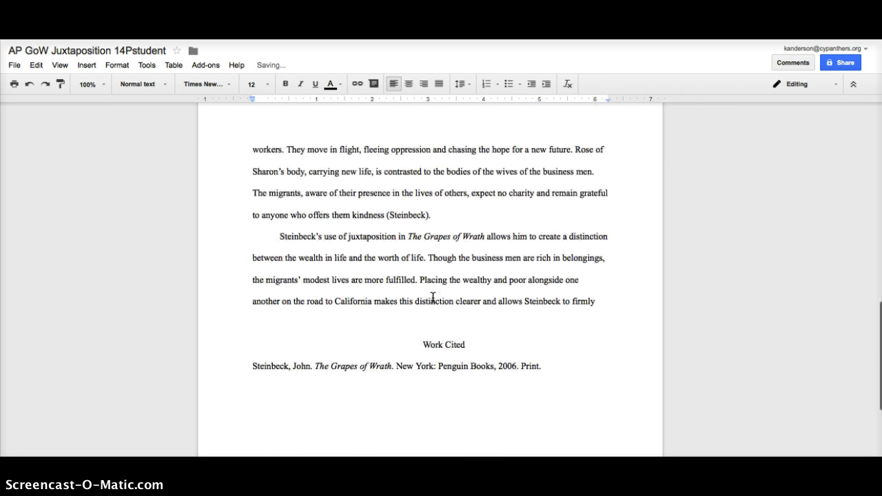
scroll(433, 297, "down", 2)
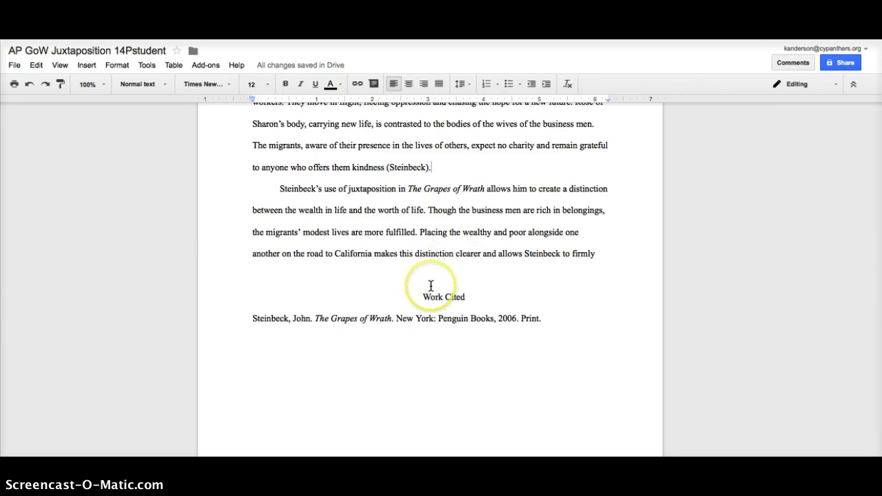
left_click(428, 290)
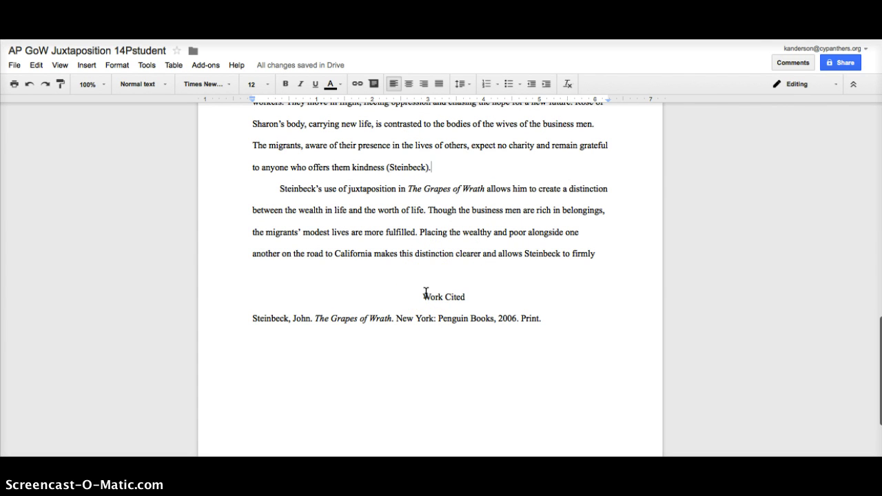
left_click(422, 297)
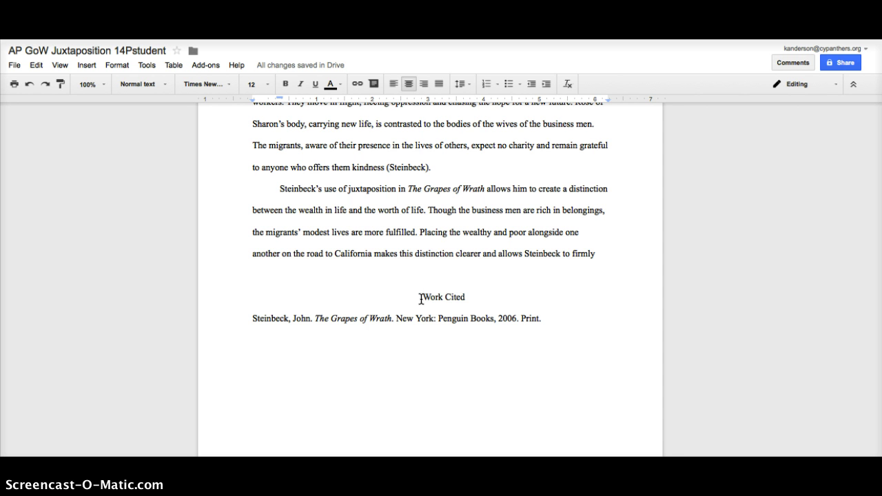
left_click(422, 214)
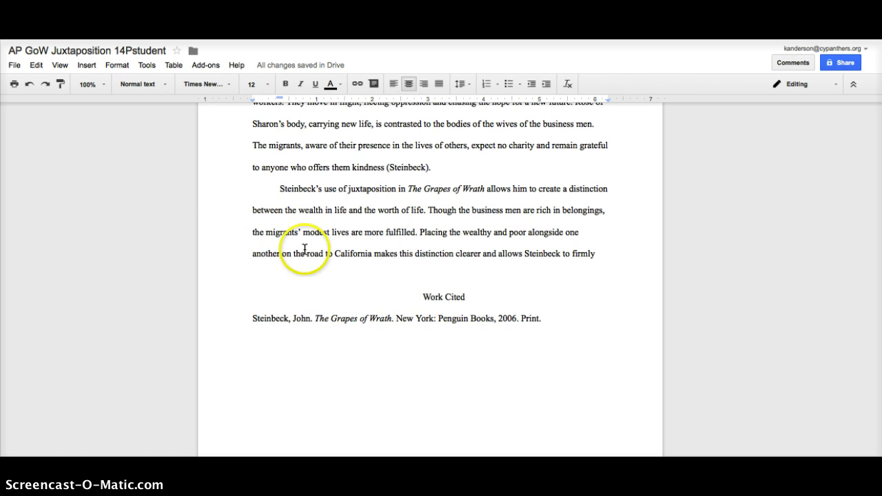
scroll(305, 249, "down", 2)
left_click(325, 232)
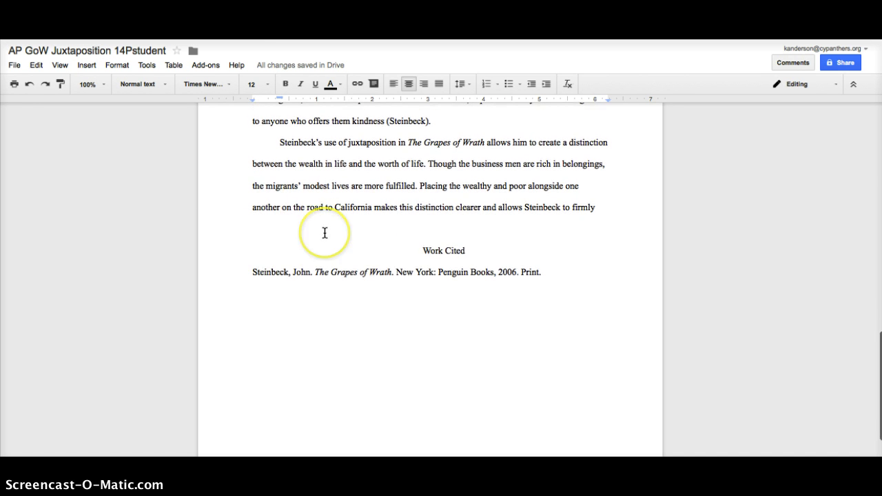
key("Return")
key("Return")
key("Return")
key("ctrl+shift+l")
key("BackSpace")
key("BackSpace")
key("BackSpace")
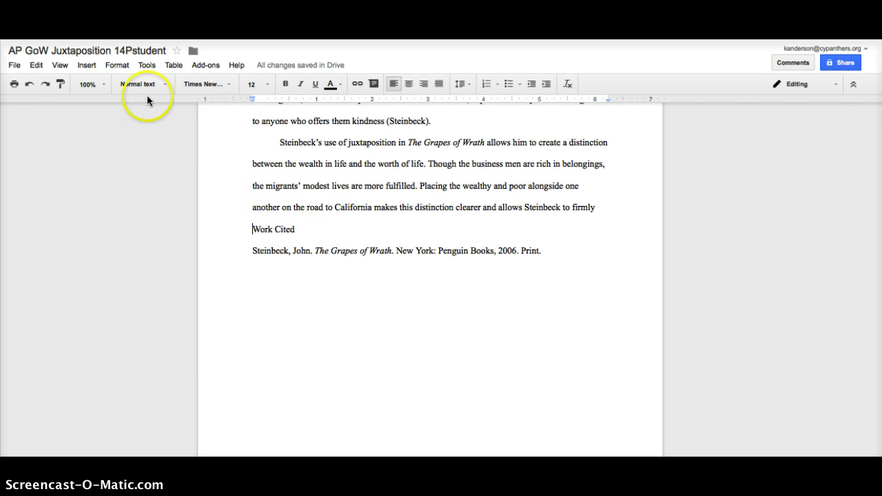
Insert a page break before the Work Cited heading and center the heading on its new page.
left_click(87, 66)
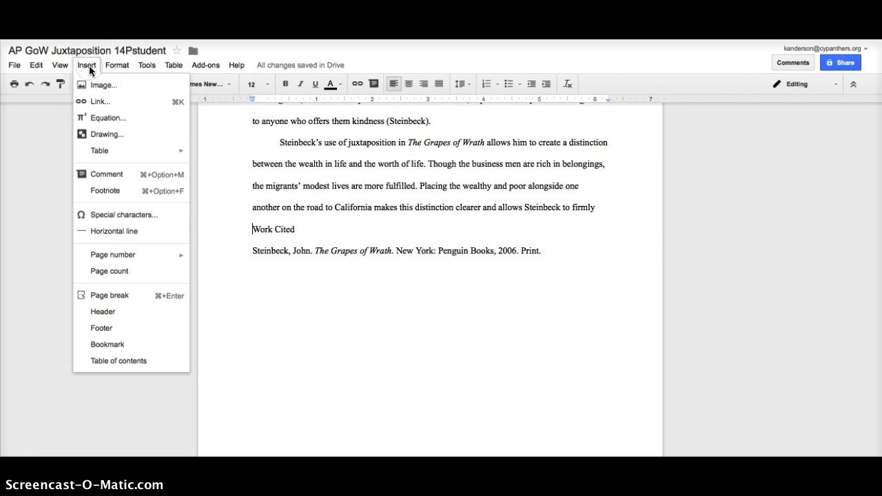
left_click(120, 289)
scroll(314, 257, "down", 3)
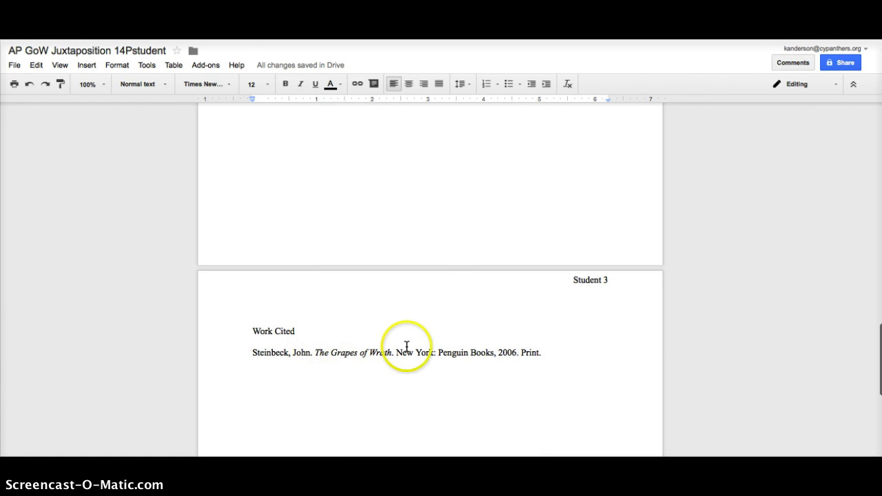
left_click(409, 86)
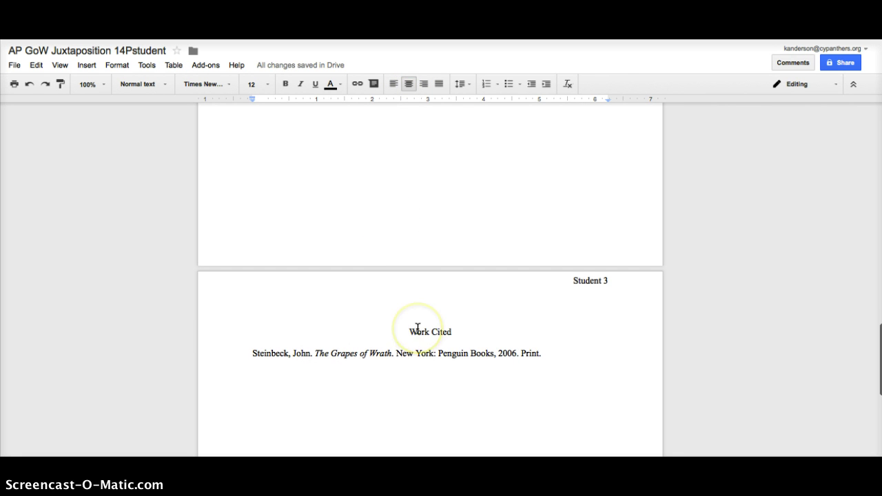
scroll(418, 329, "up", 8)
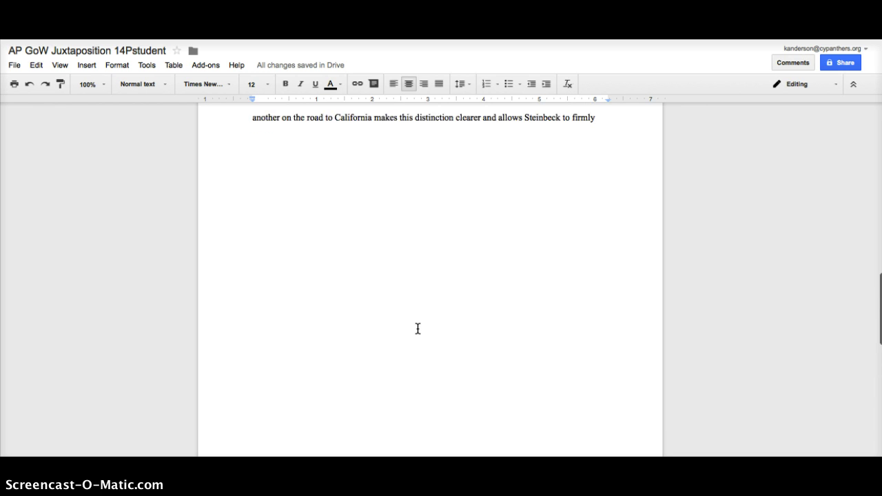
scroll(418, 329, "up", 1)
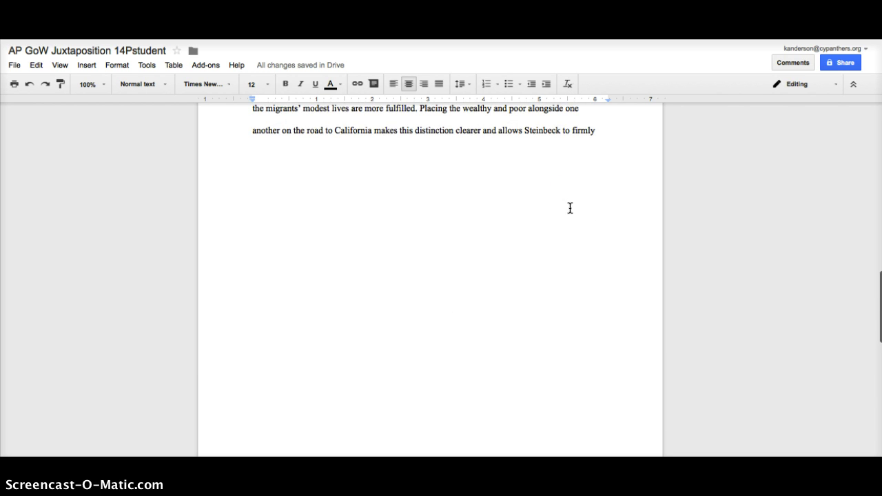
Add several lines of random filler text below the concluding paragraph on page 2, with blank lines between some of them.
scroll(570, 208, "down", 1)
scroll(586, 200, "up", 2)
left_click(596, 183)
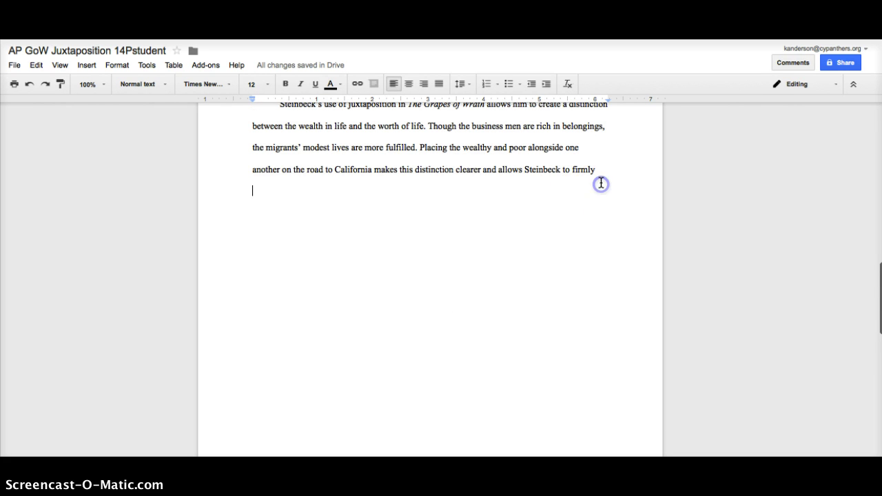
type("sndfkas;kdfaskd;lfkna;sdnf;ksd;kfasnd'lfk")
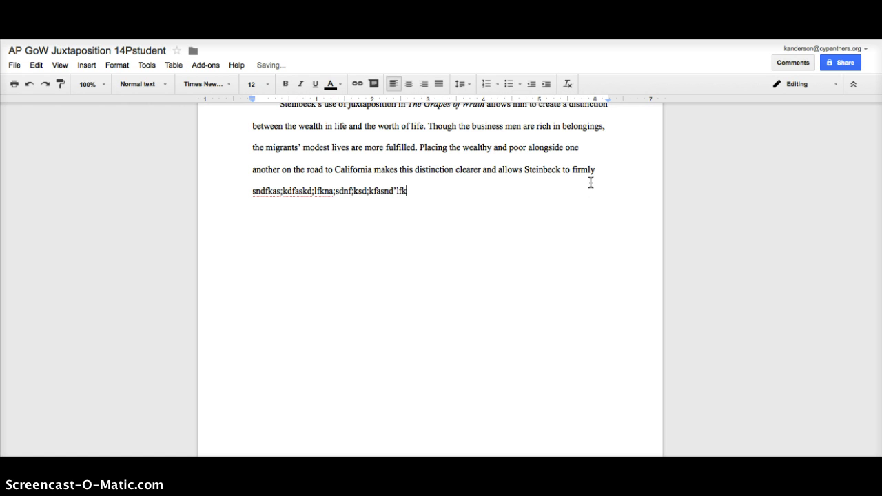
type("sakndf;kasdf;lkasndlkns;lkd")
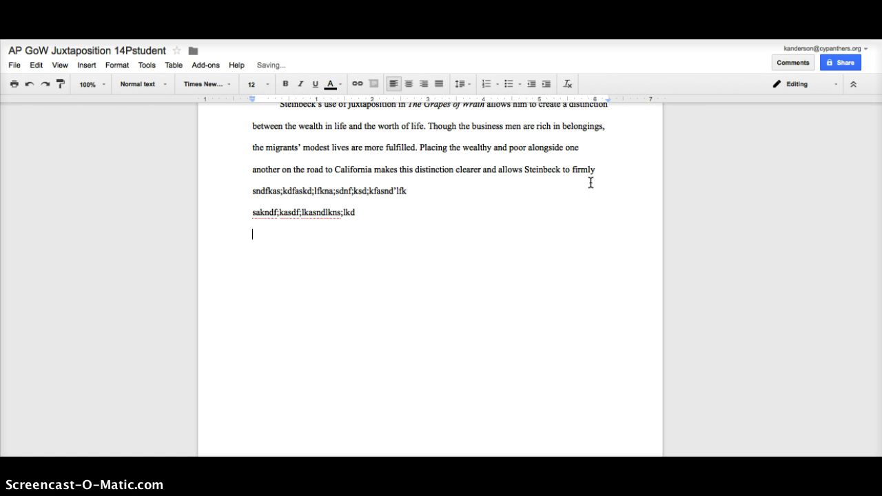
type("knas;dfkasd;kf;k")
type("n;askldfndskf;lksadnf")
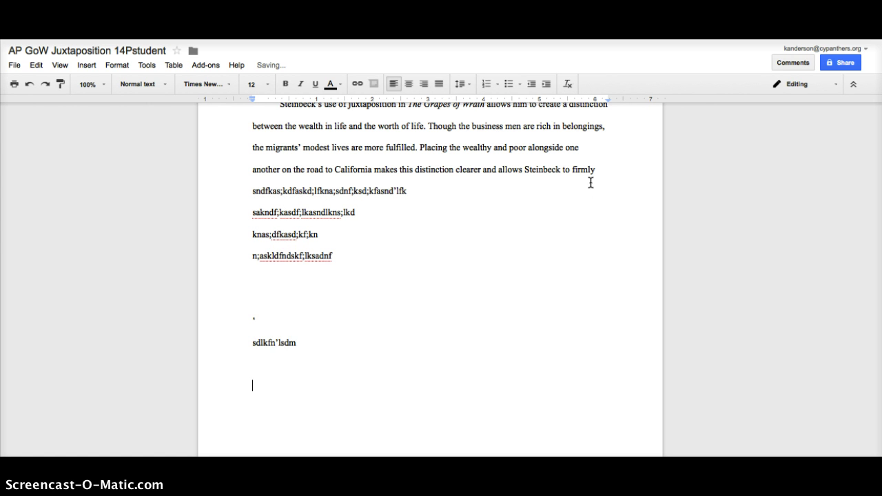
type("ansdlfkn")
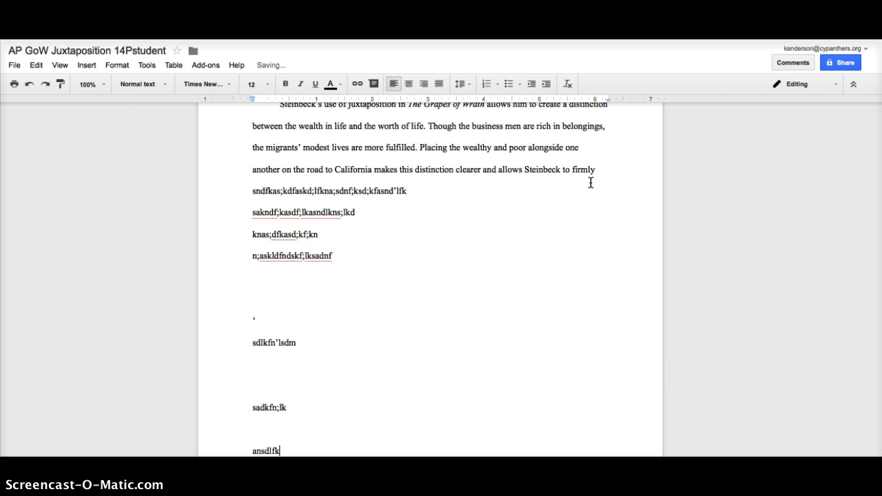
Extend the filler text onto page 3 and check where the Work Cited page falls.
key("Return")
key("Return")
type("sad;lfkn;")
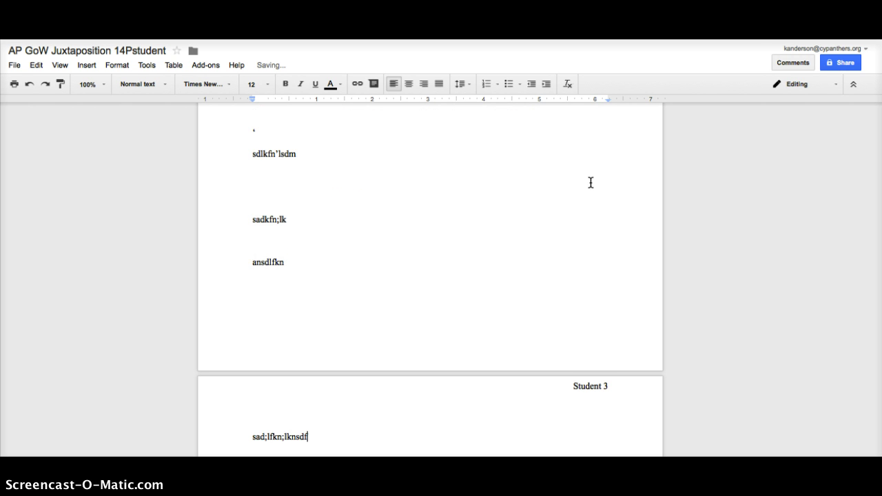
type("lknsdf")
scroll(590, 182, "down", 3)
left_click(592, 170)
scroll(596, 172, "down", 8)
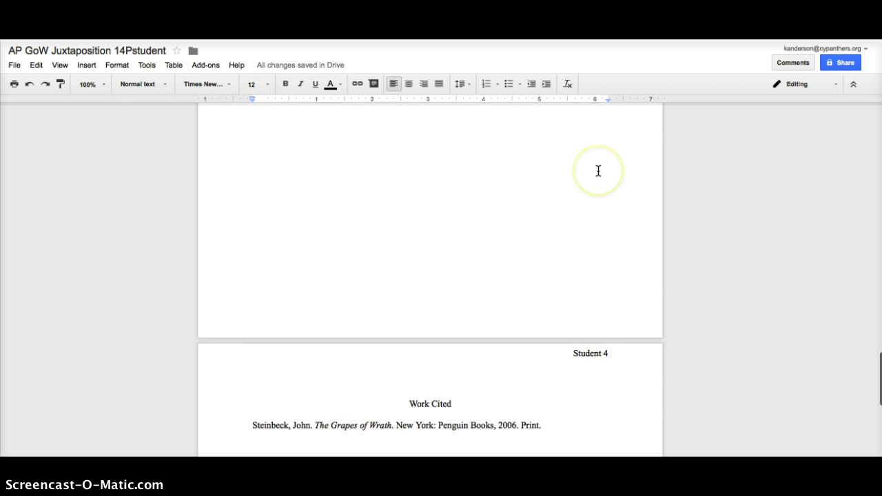
scroll(597, 171, "up", 3)
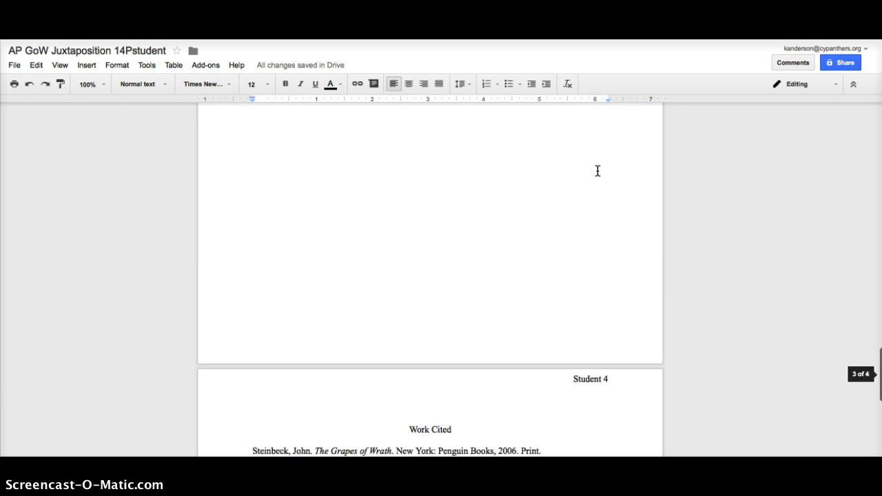
scroll(597, 171, "up", 10)
Delete the filler text from page 3 back through the second filler line below the concluding paragraph.
left_click(361, 405)
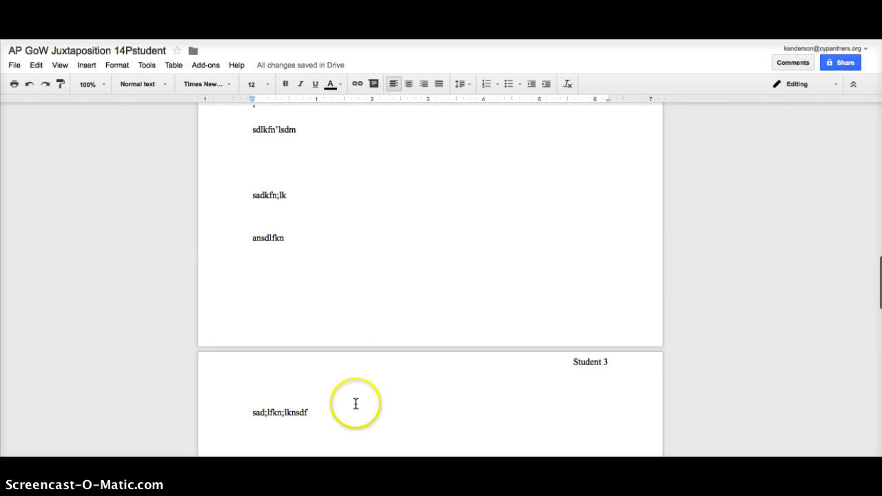
left_click_drag(310, 412, 257, 117)
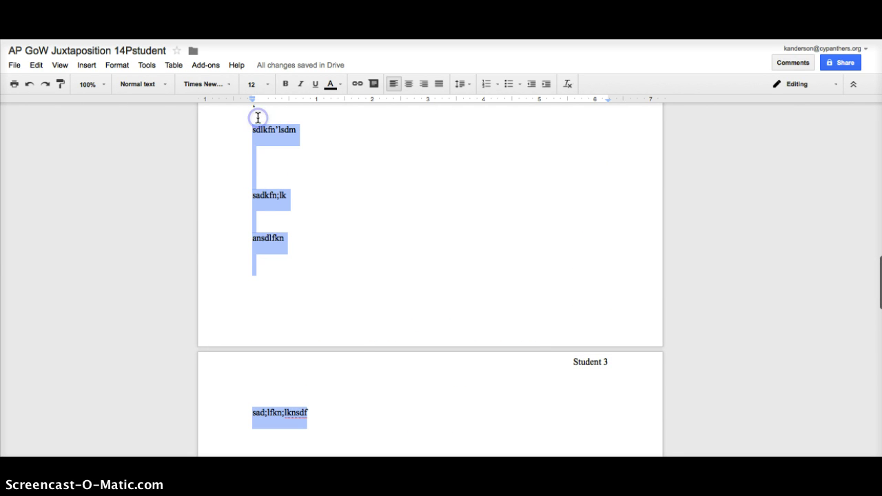
key("BackSpace")
left_click(244, 163)
scroll(243, 172, "up", 4)
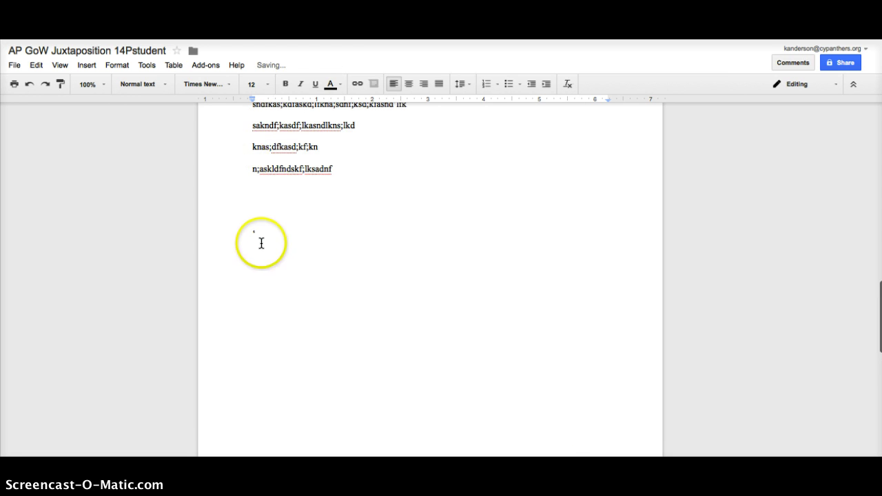
left_click_drag(261, 243, 250, 130)
key("BackSpace")
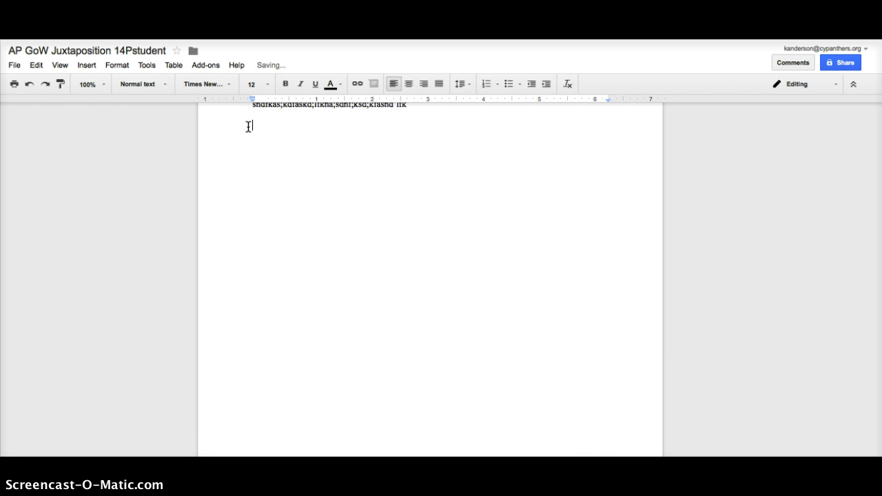
Delete the remaining filler line directly below the concluding paragraph and return to the start of the essay.
scroll(249, 126, "up", 3)
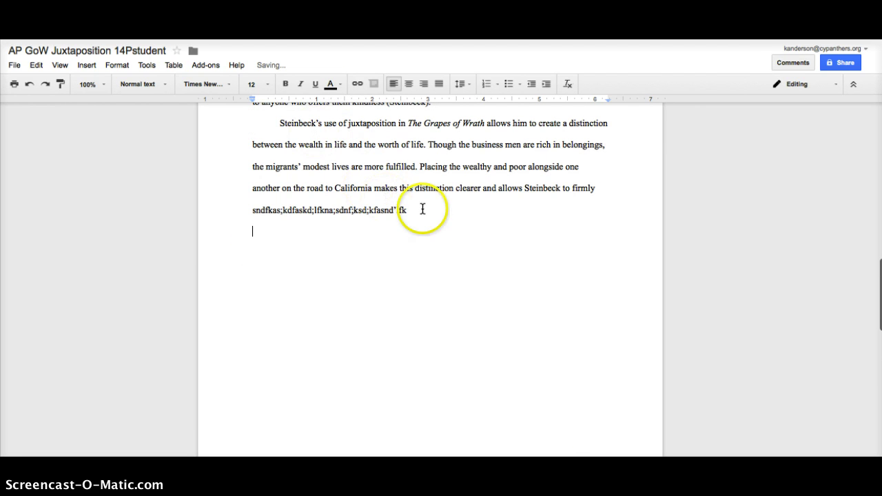
left_click_drag(406, 209, 253, 207)
key("BackSpace")
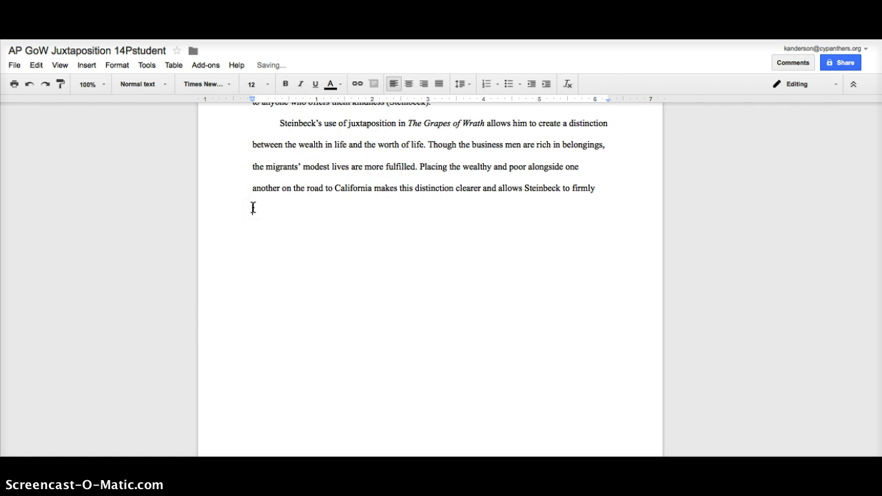
scroll(253, 208, "up", 10)
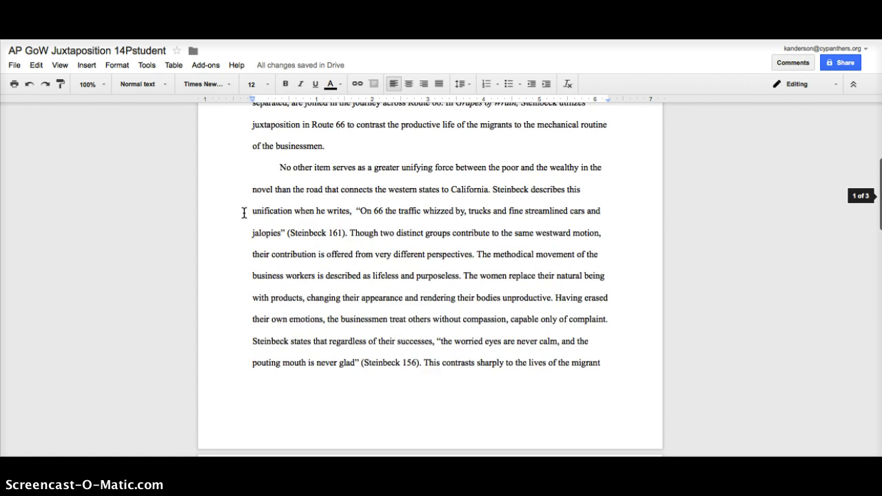
scroll(244, 212, "up", 5)
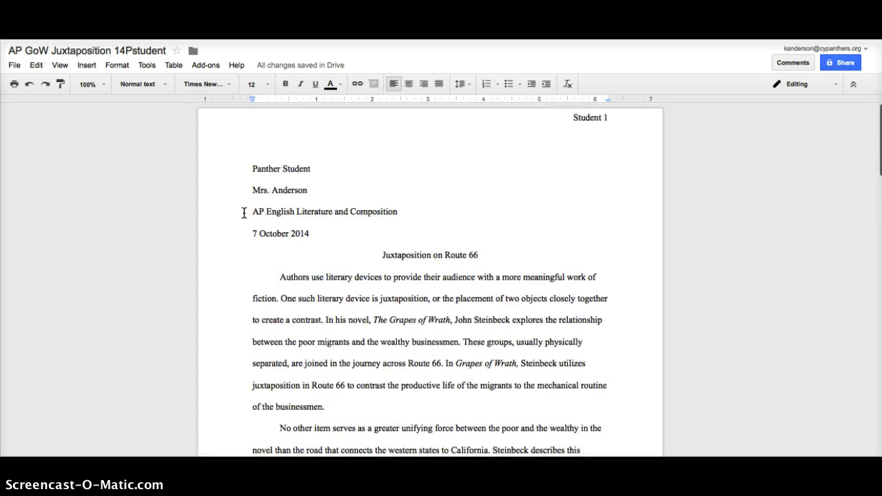